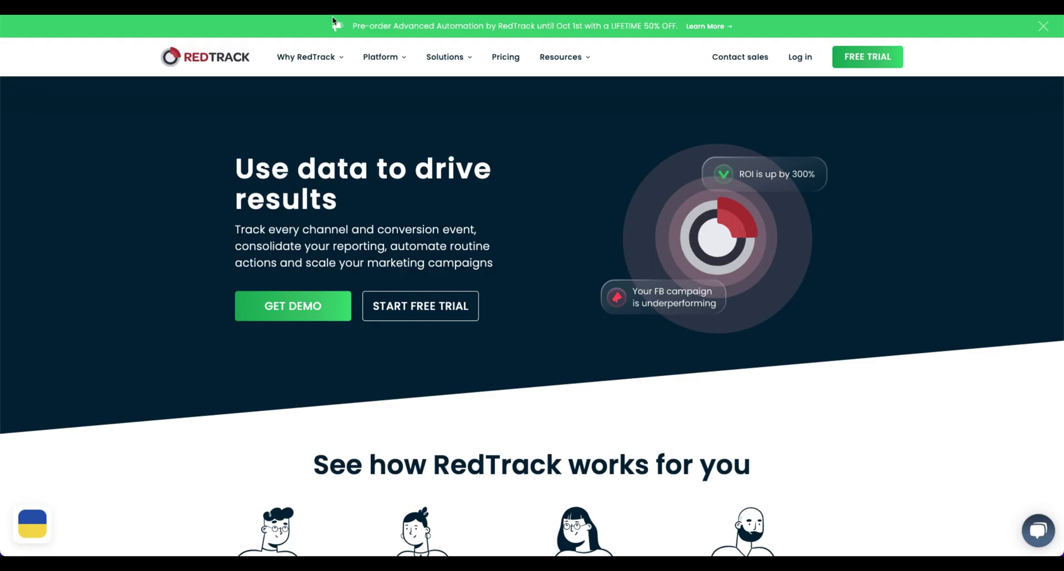
Step: Log in to RedTrack and start a new traffic source from the TrafficStars template in the catalog
click(799, 58)
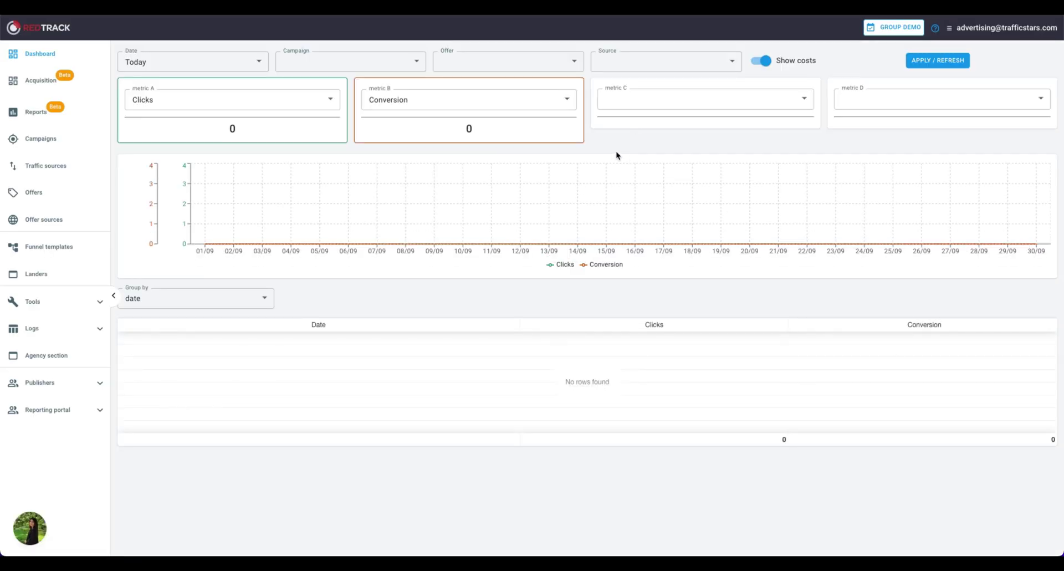
click(63, 168)
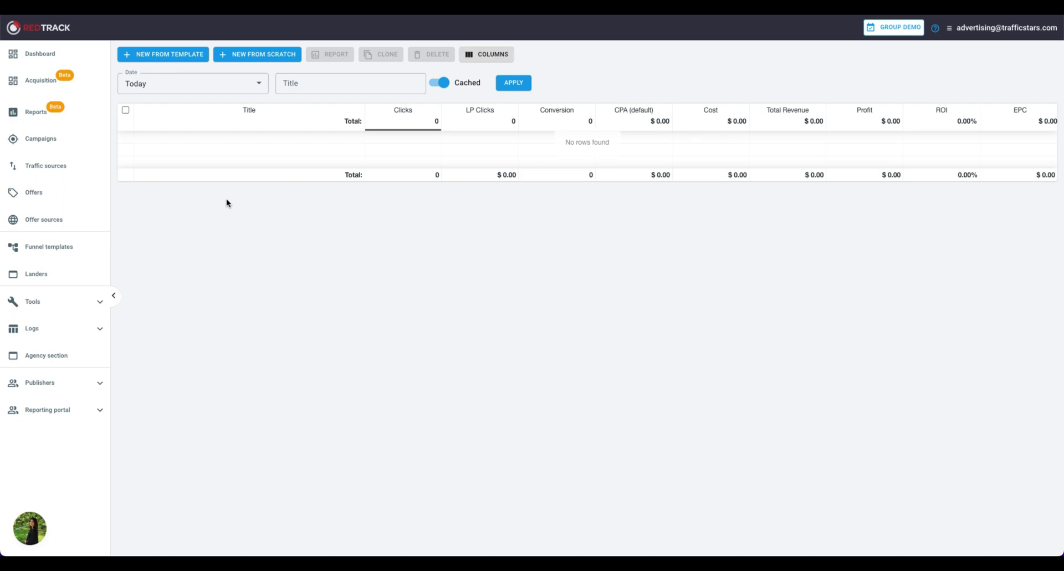
click(162, 58)
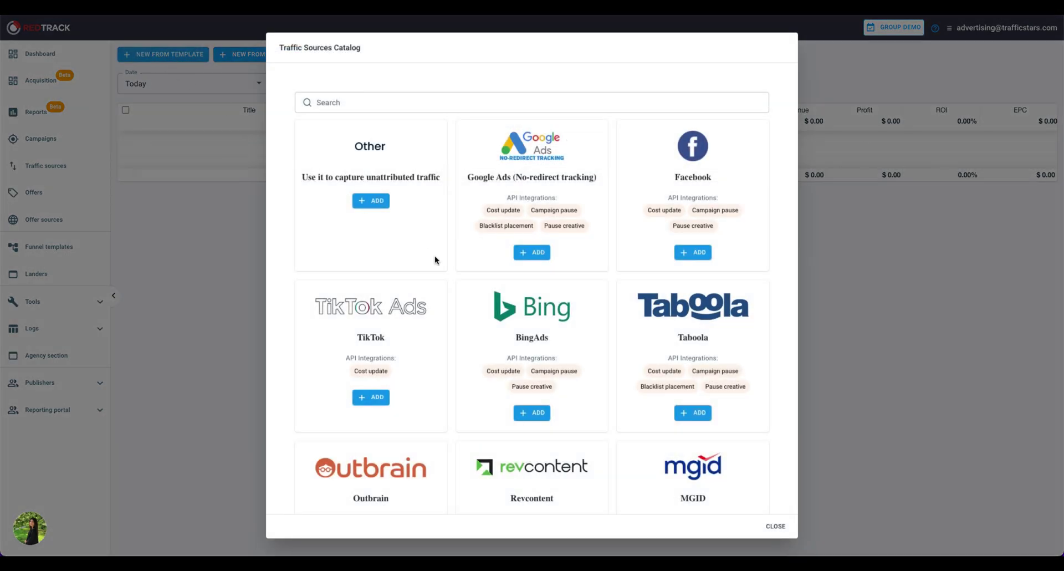
scroll(460, 298, down, 8)
scroll(461, 293, down, 12)
scroll(461, 294, up, 5)
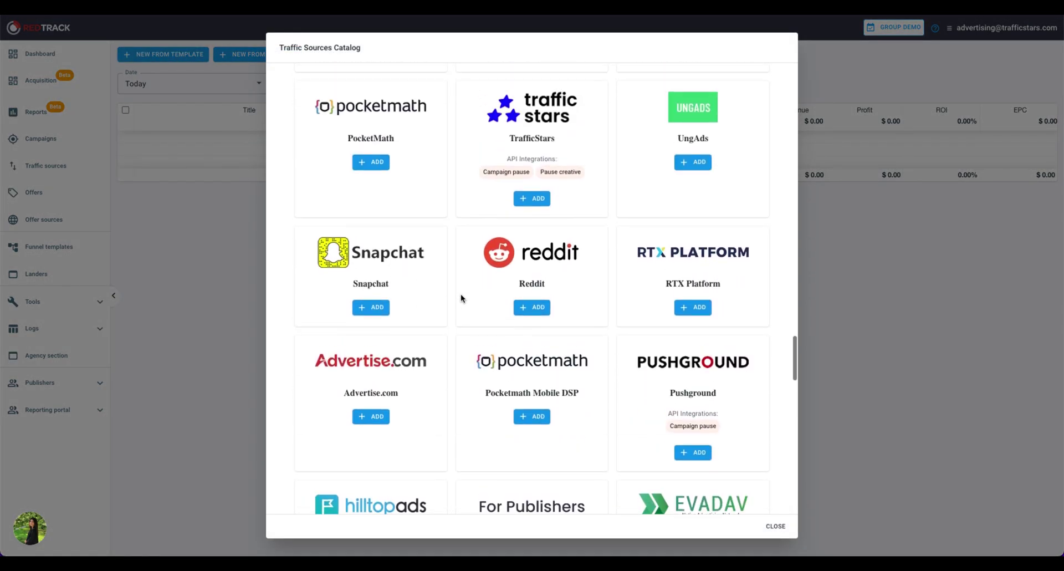
click(531, 249)
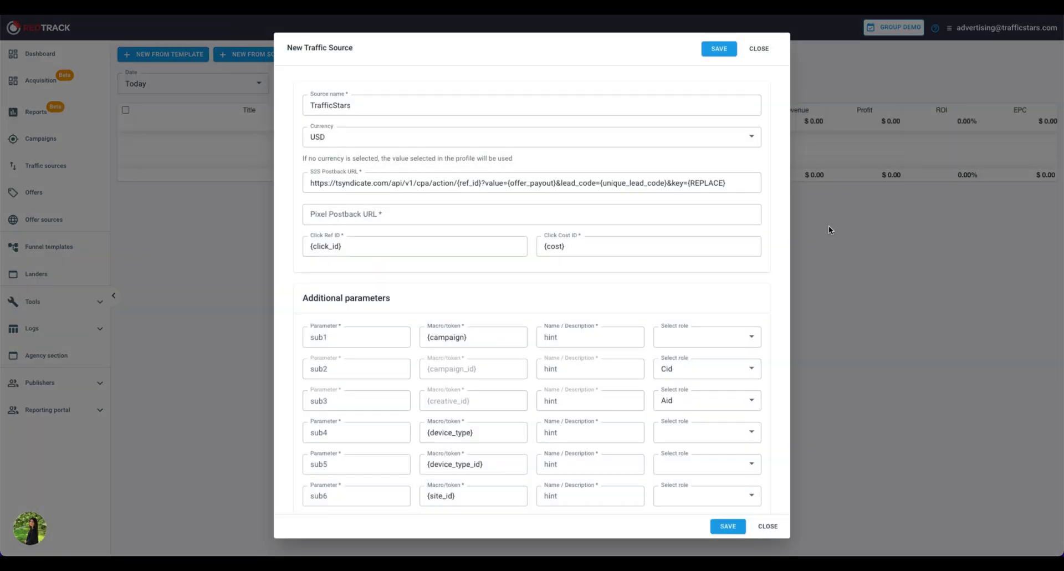
Step: Examine the TrafficStars template's additional parameters and the key placeholder in its S2S postback URL
scroll(503, 227, down, 3)
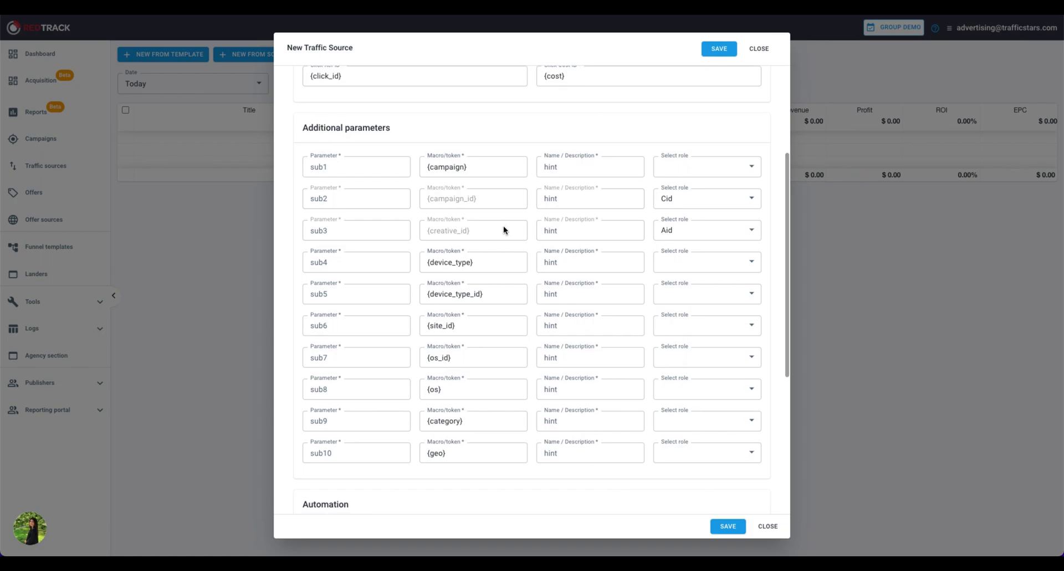
scroll(503, 225, up, 3)
scroll(503, 225, up, 1)
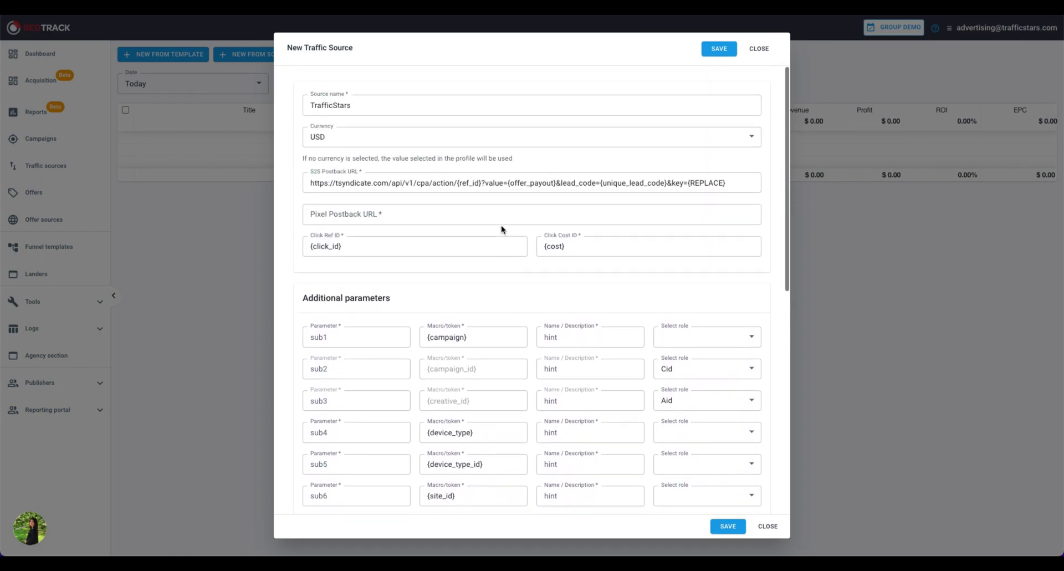
drag(312, 183, 763, 183)
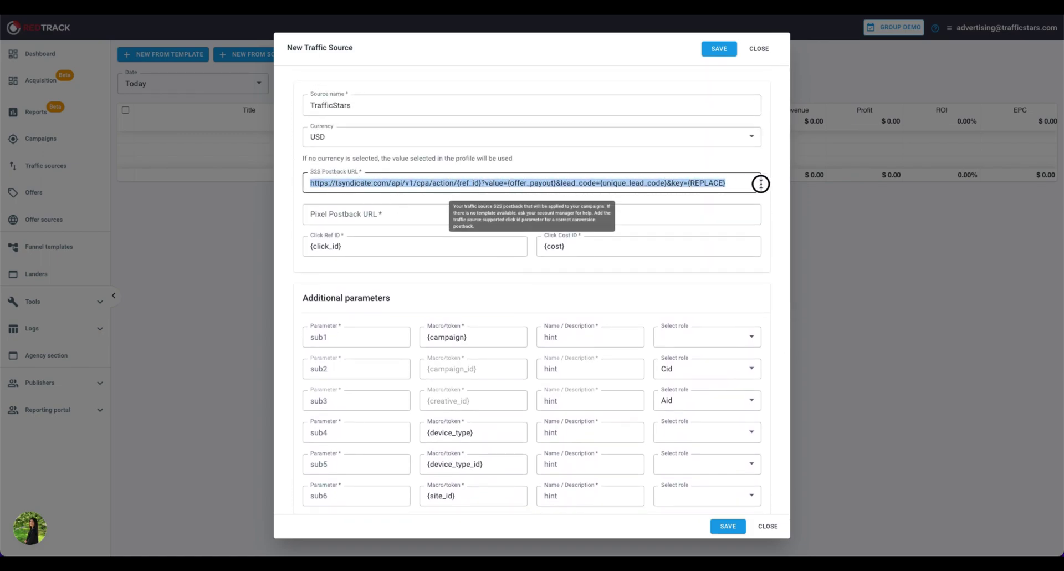
click(677, 192)
drag(672, 183, 730, 183)
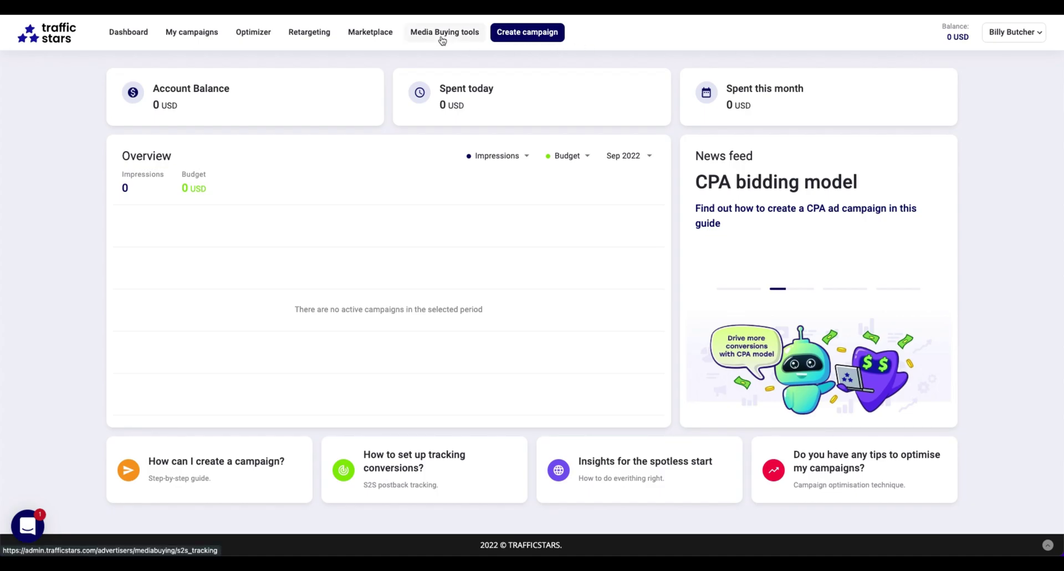
Step: In TrafficStars' media buying tools, choose the Advanced postback type with Report Conversion Cost and Track Post-Conversion Events enabled
click(441, 34)
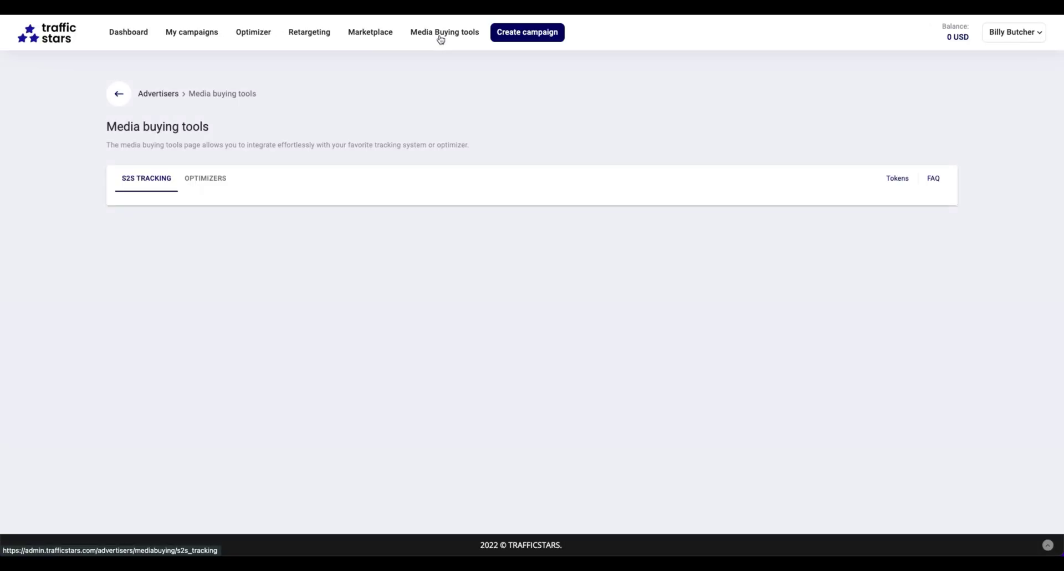
scroll(226, 197, down, 1)
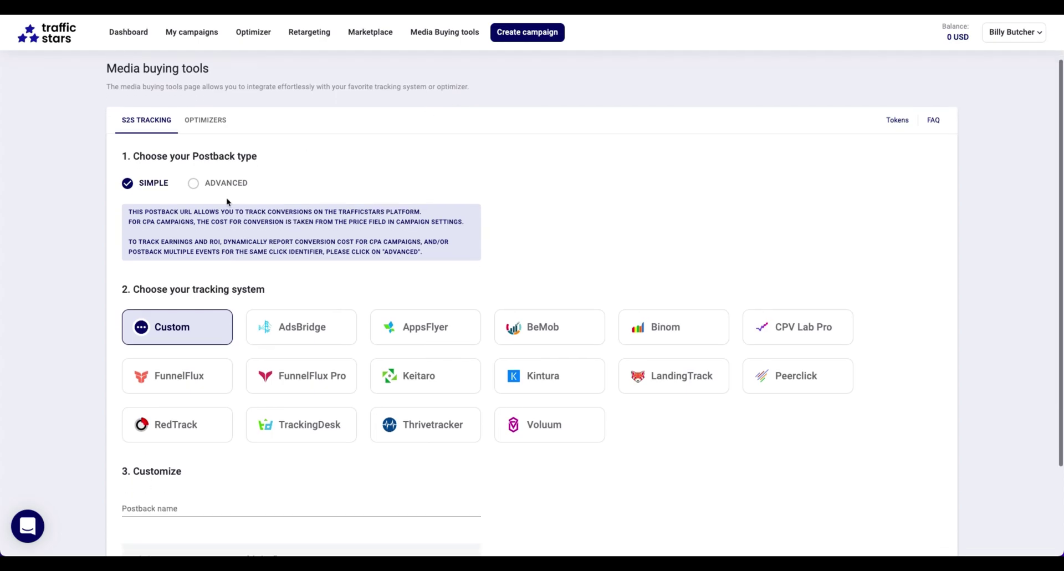
click(194, 183)
scroll(190, 183, down, 1)
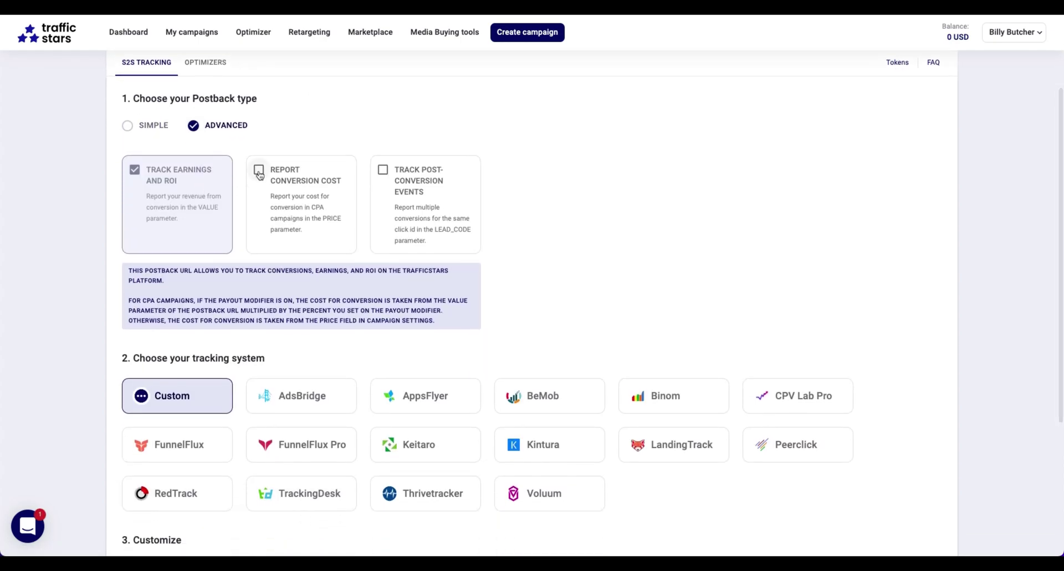
click(258, 170)
click(382, 171)
scroll(321, 176, down, 3)
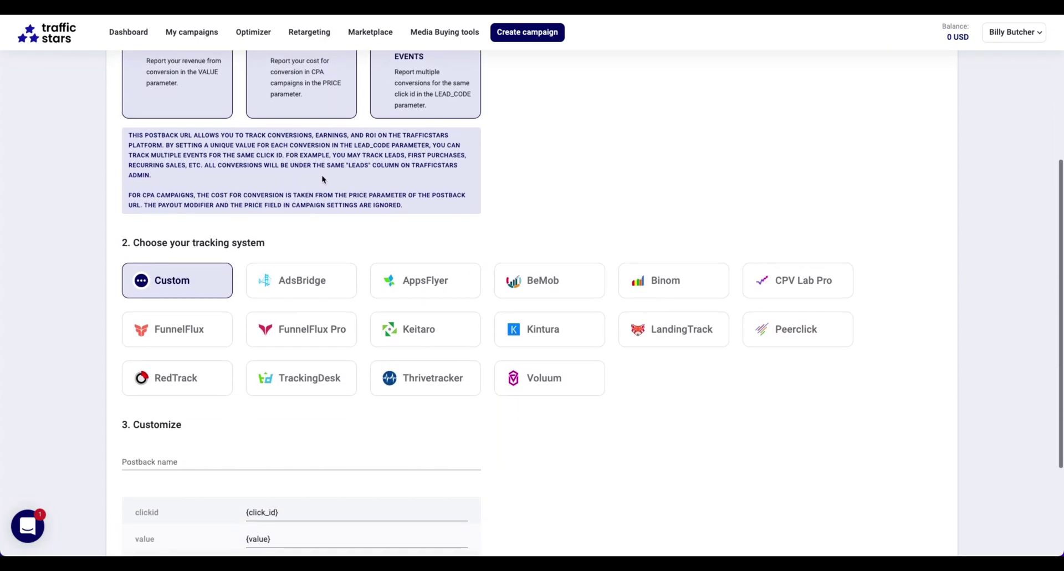
Step: Choose RedTrack as the tracking system, generate a postback named RedTrack, and copy its URL
click(183, 347)
click(188, 427)
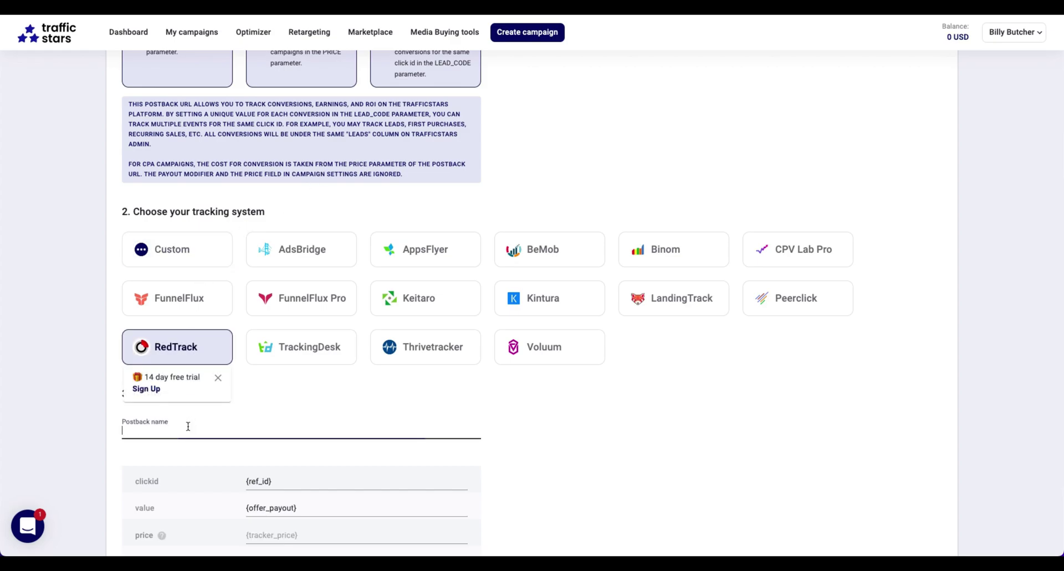
text(Re)
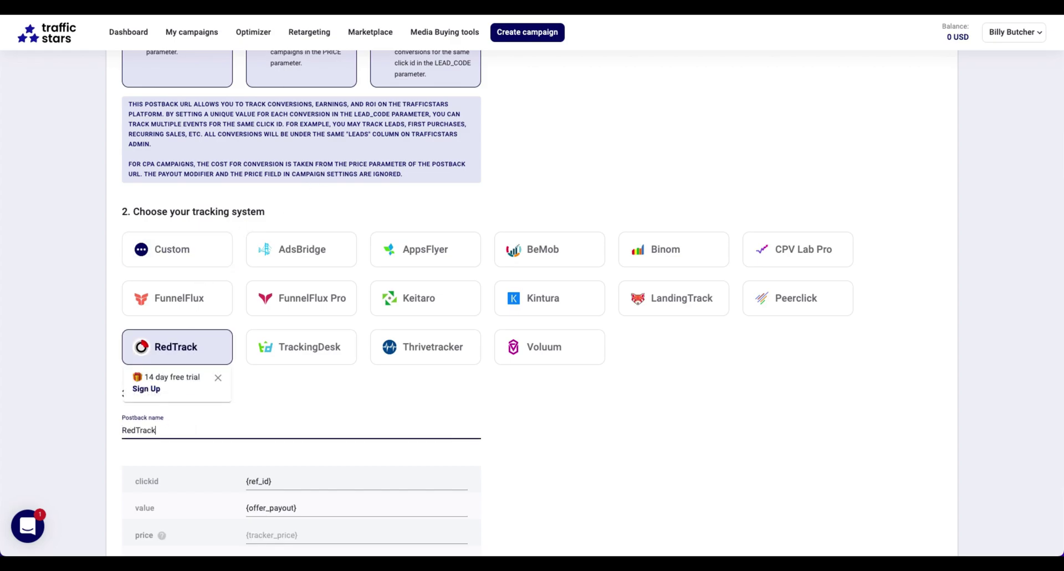
text(dTrack)
scroll(549, 440, down, 3)
click(920, 489)
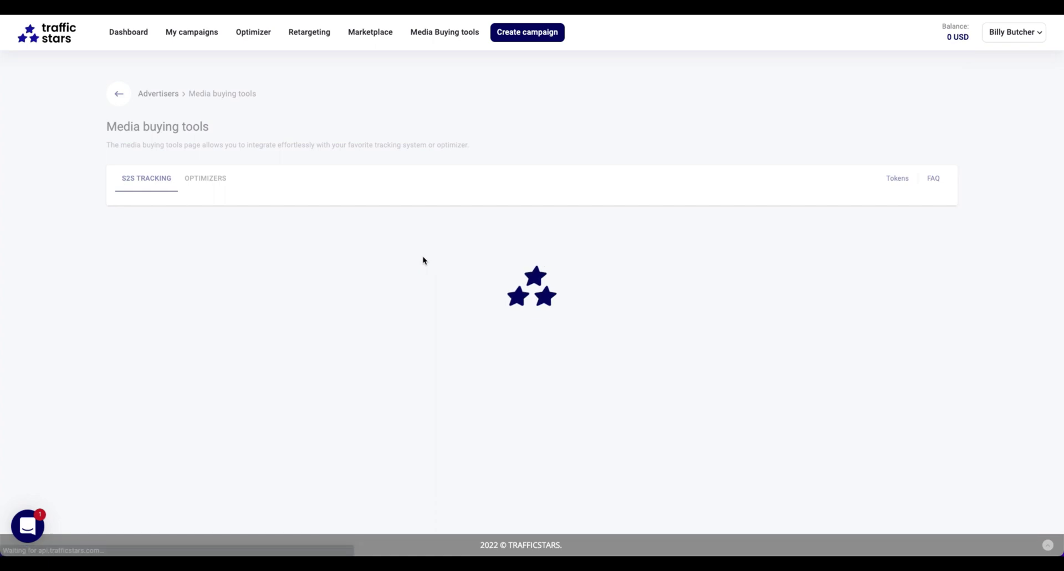
click(631, 230)
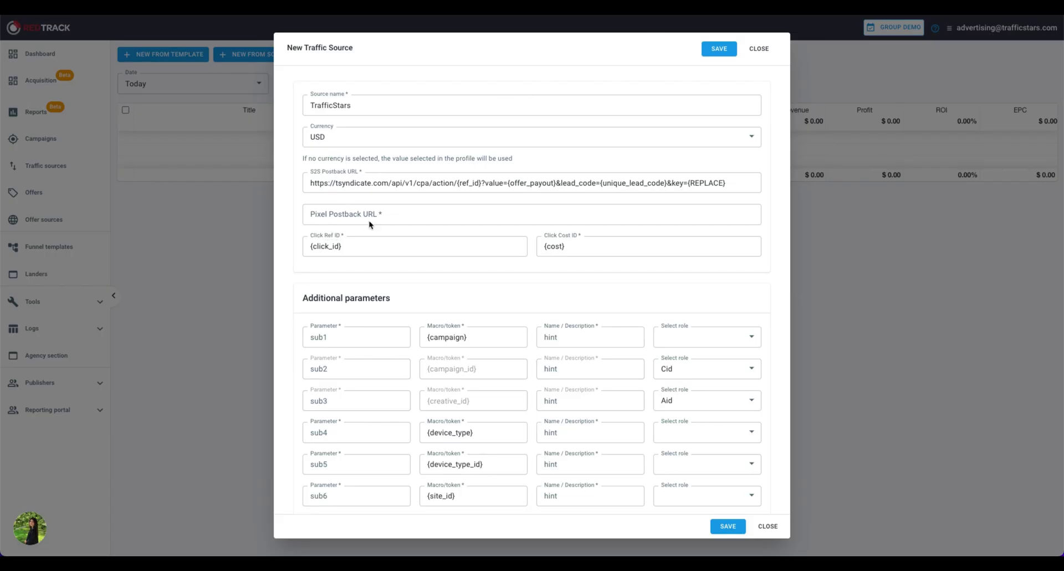
Step: Back in RedTrack, replace the S2S Postback URL with the copied URL containing the API key, and save the TrafficStars source
click(437, 183)
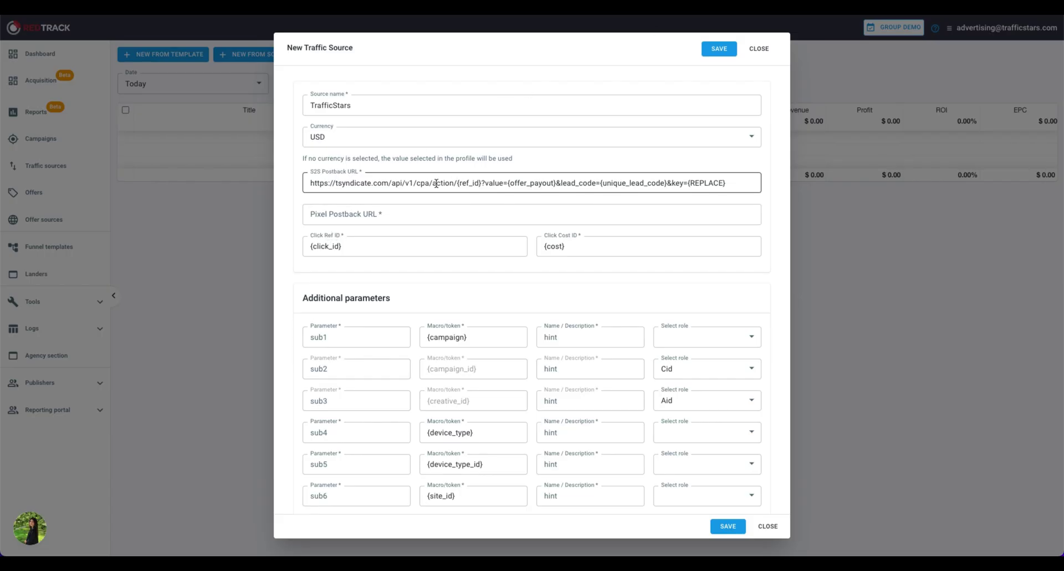
key(ctrl+a)
key(ctrl+v)
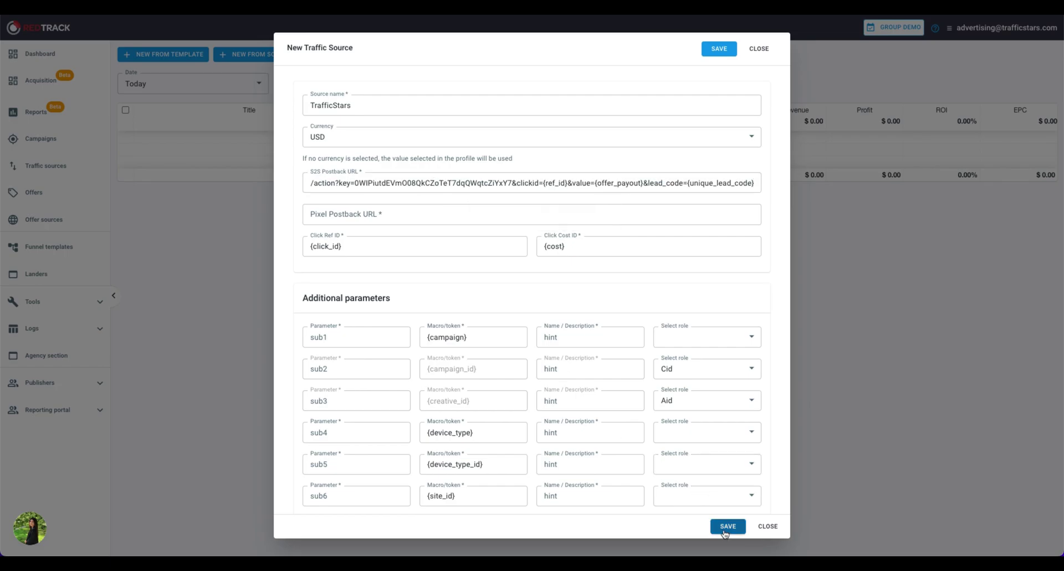
click(727, 526)
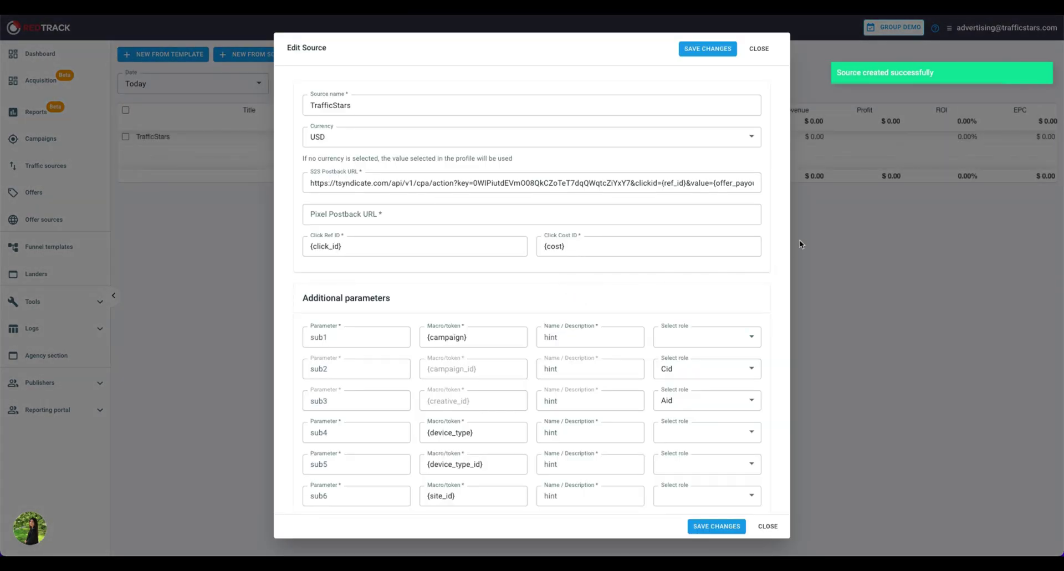
click(759, 48)
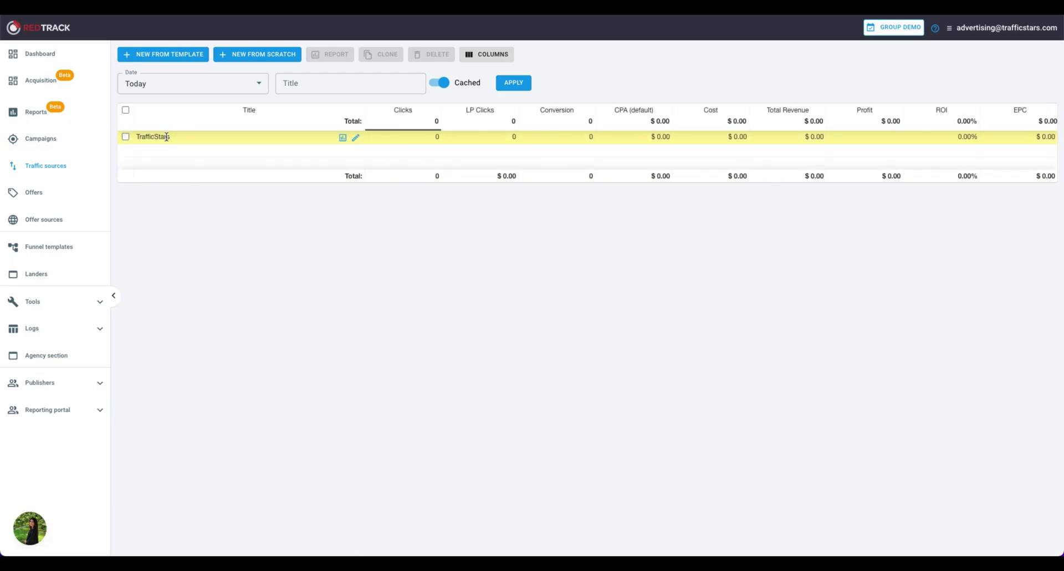
Step: Start a new offer source from the Los Pollos template in the Offer Sources Catalog
click(77, 220)
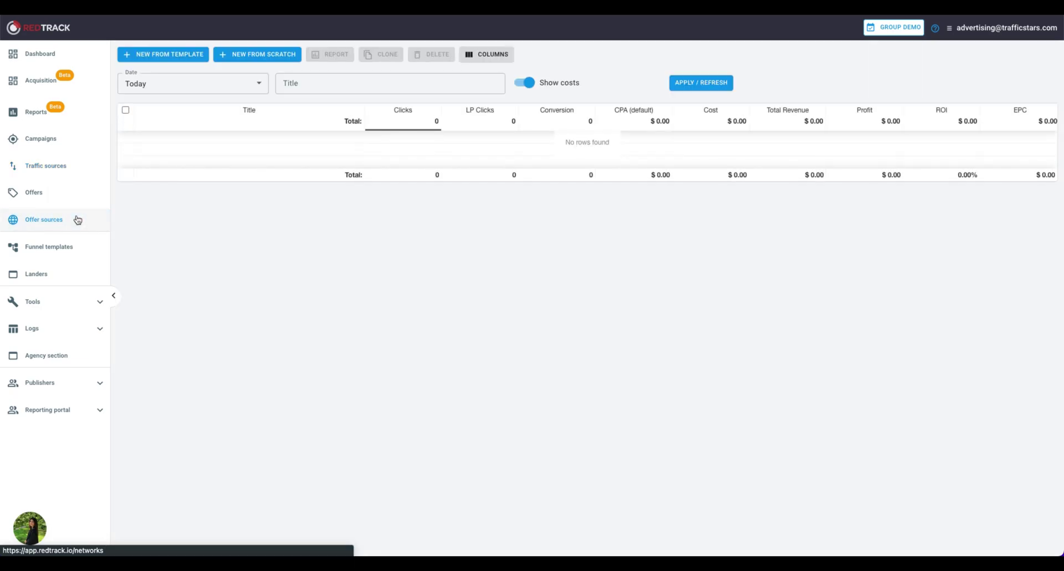
click(166, 54)
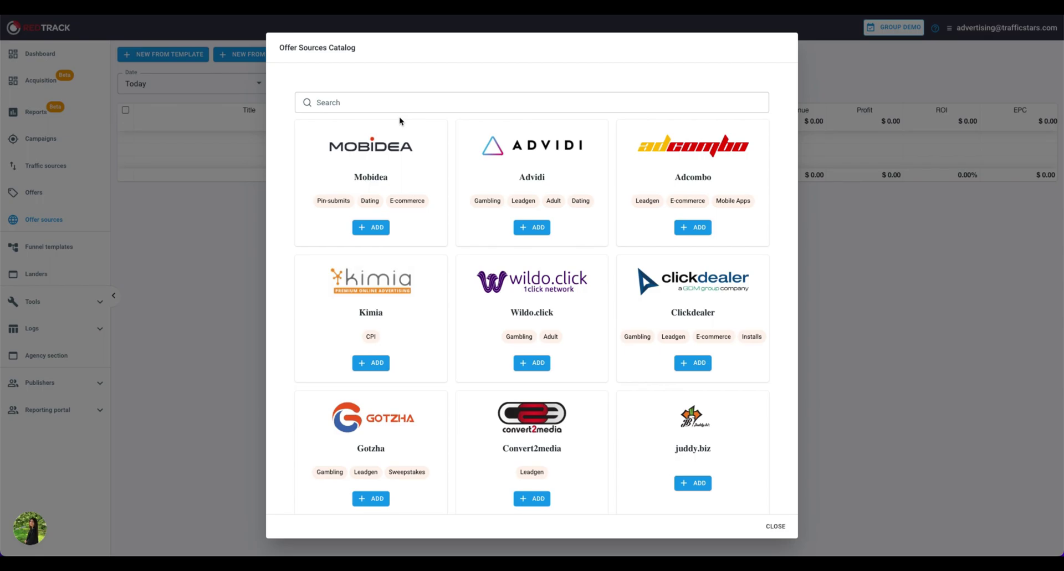
click(397, 105)
scroll(410, 195, down, 15)
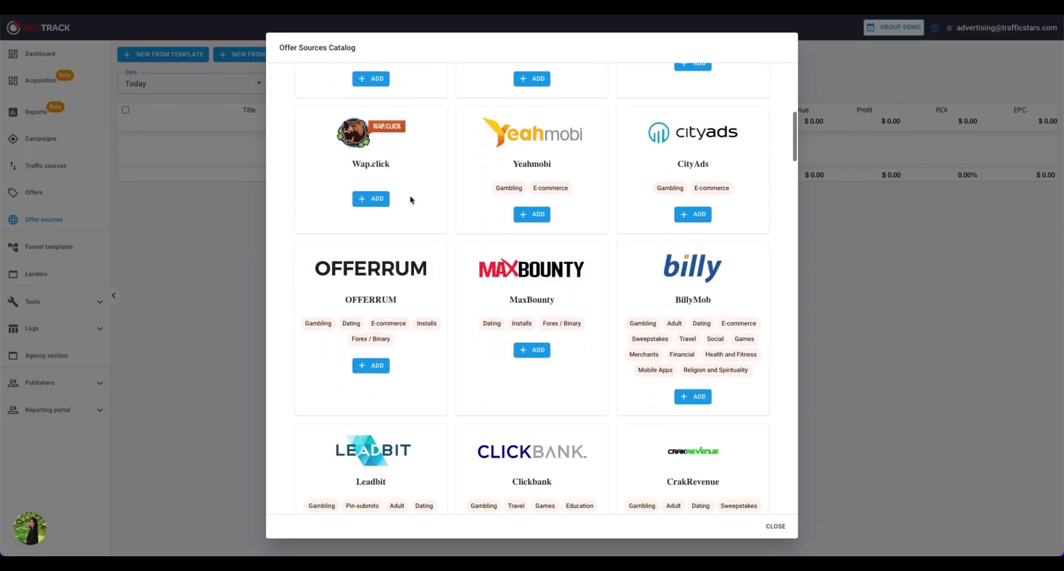
scroll(407, 195, down, 5)
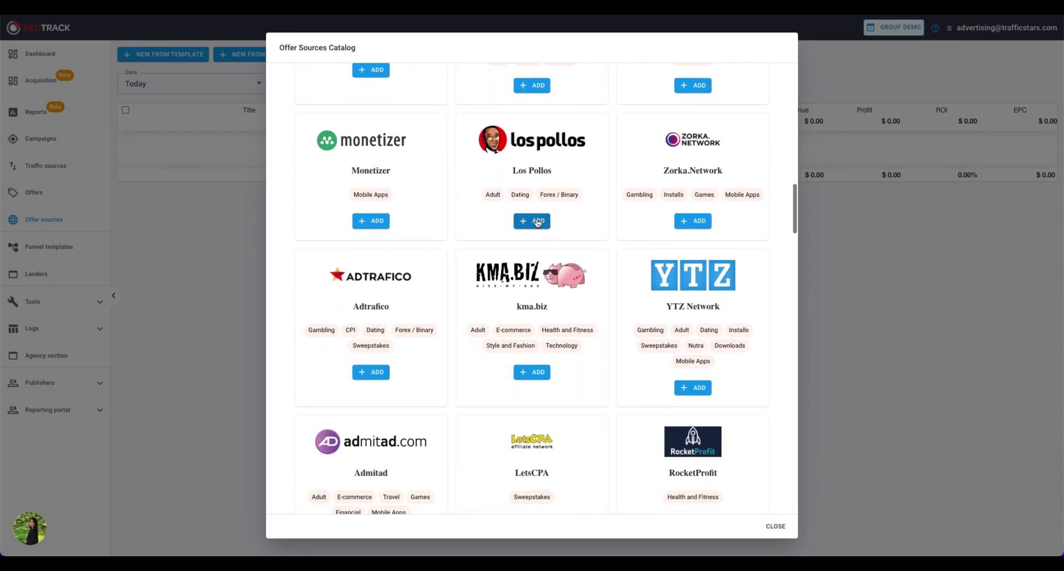
click(531, 221)
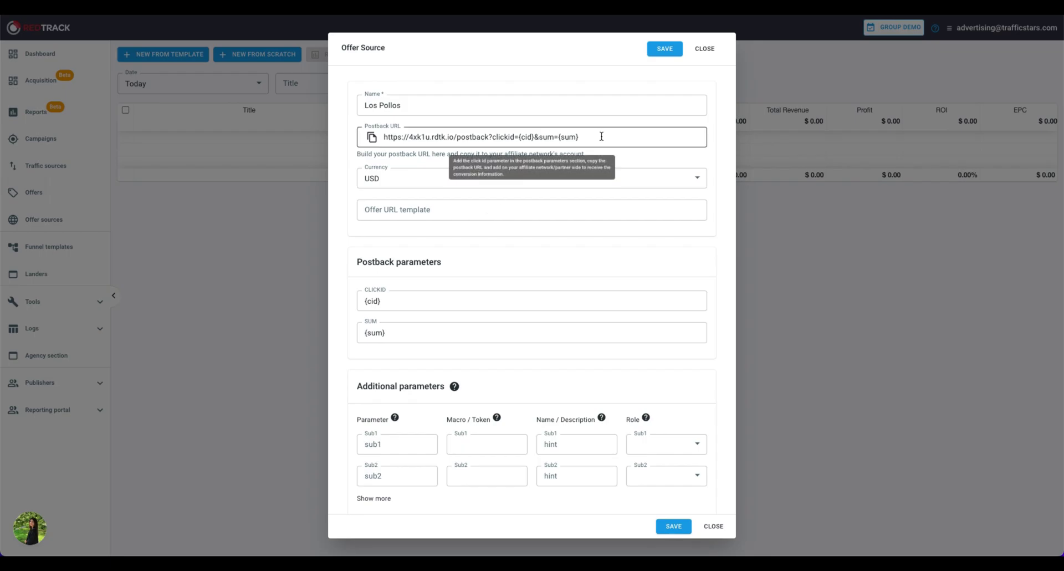
Step: Copy the offer source's postback URL into the Global Postback URL in Los Pollos, save it there, and save the offer source in RedTrack
drag(601, 136, 377, 138)
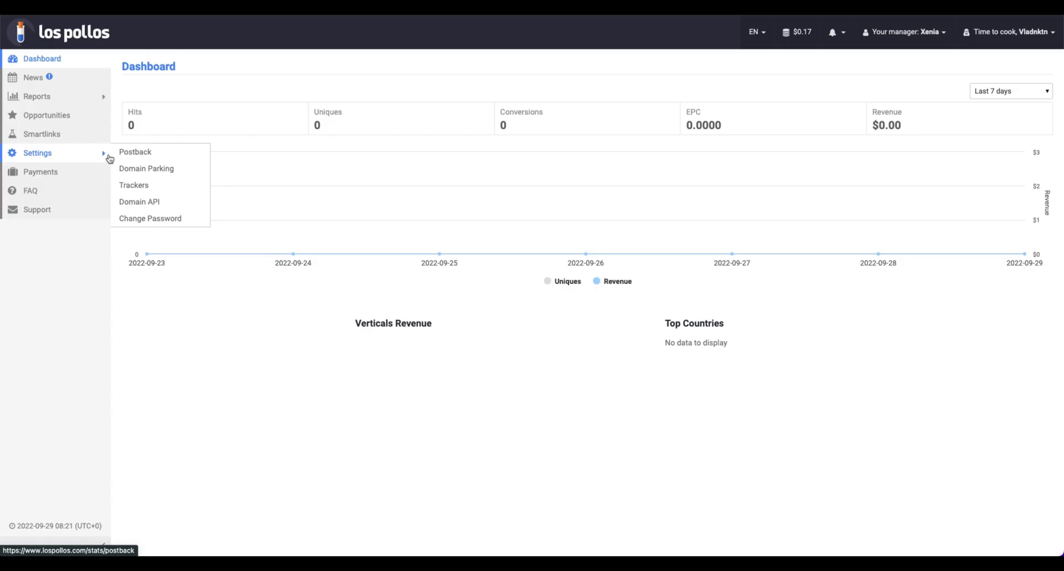
click(133, 157)
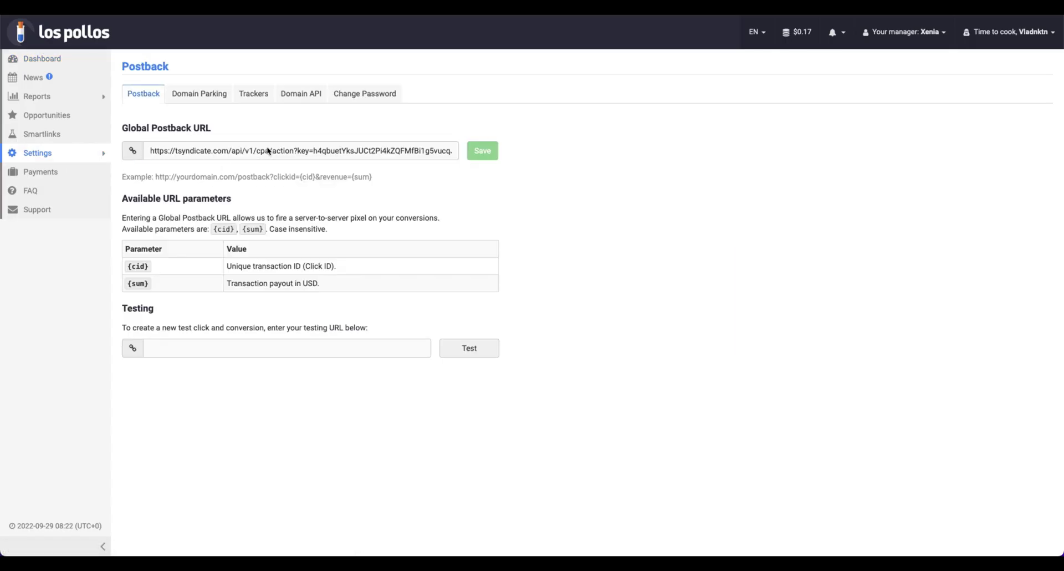
click(263, 149)
key(ctrl+a)
key(ctrl+v)
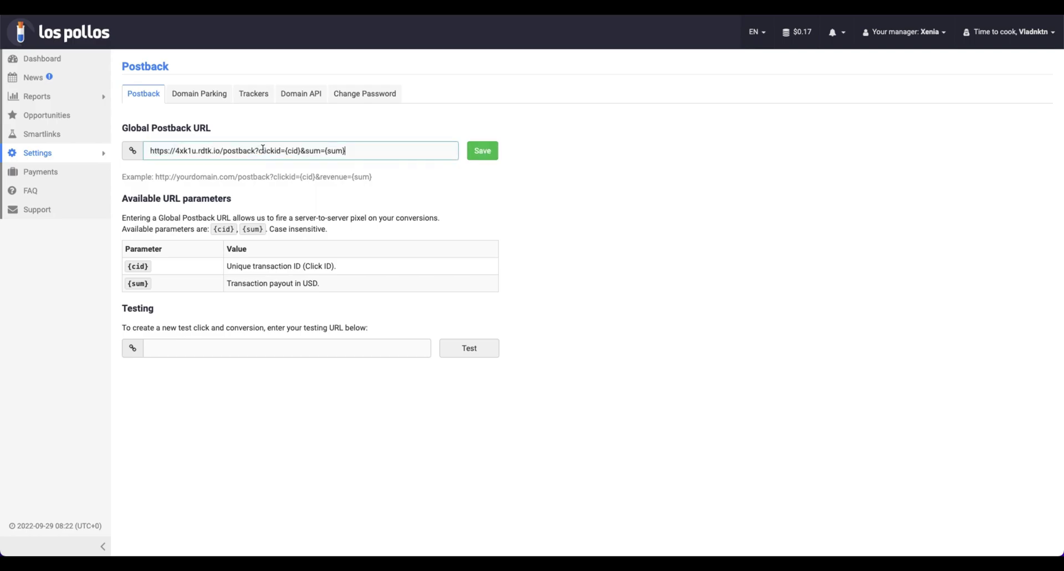
click(482, 151)
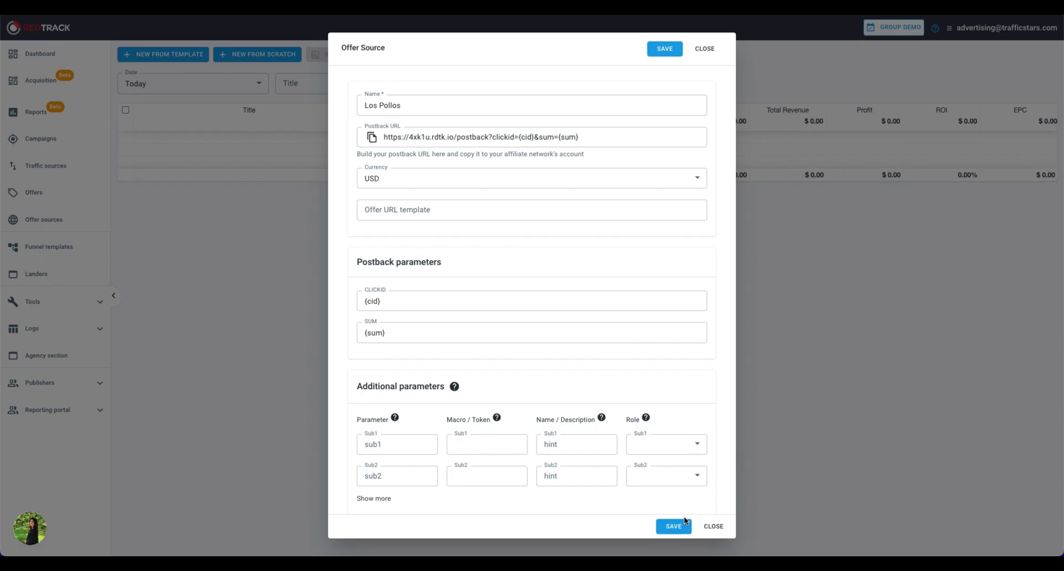
click(681, 524)
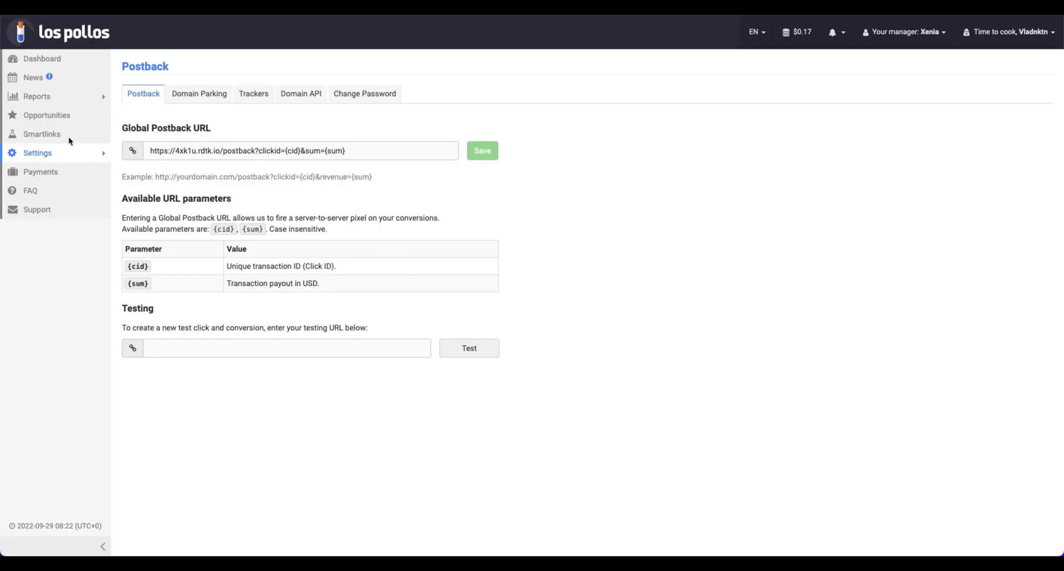
Step: In Los Pollos, open the Dating smartlink, set its Click ID to {click_id}, and copy the direct link
click(68, 135)
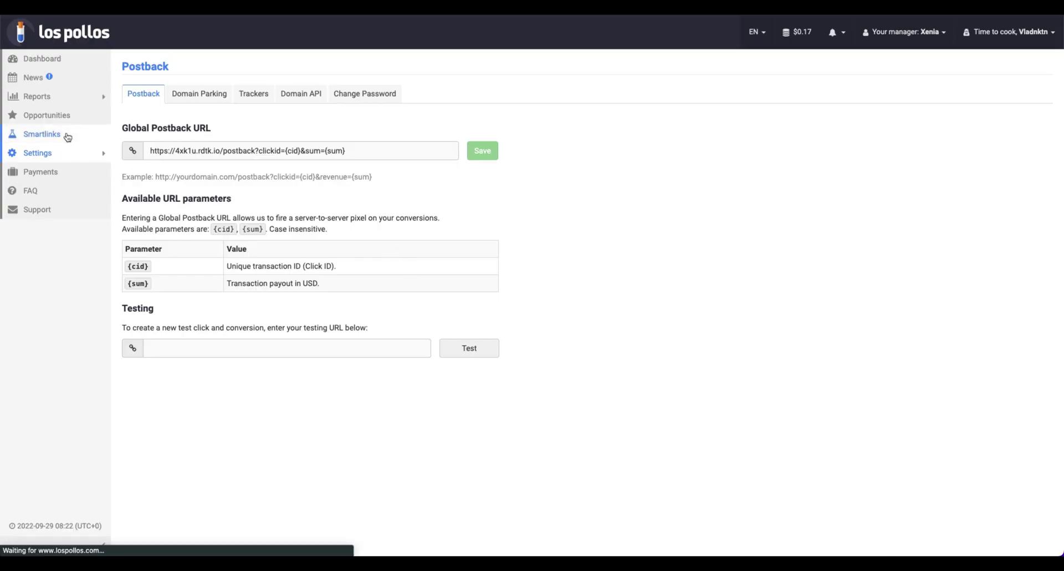
click(204, 109)
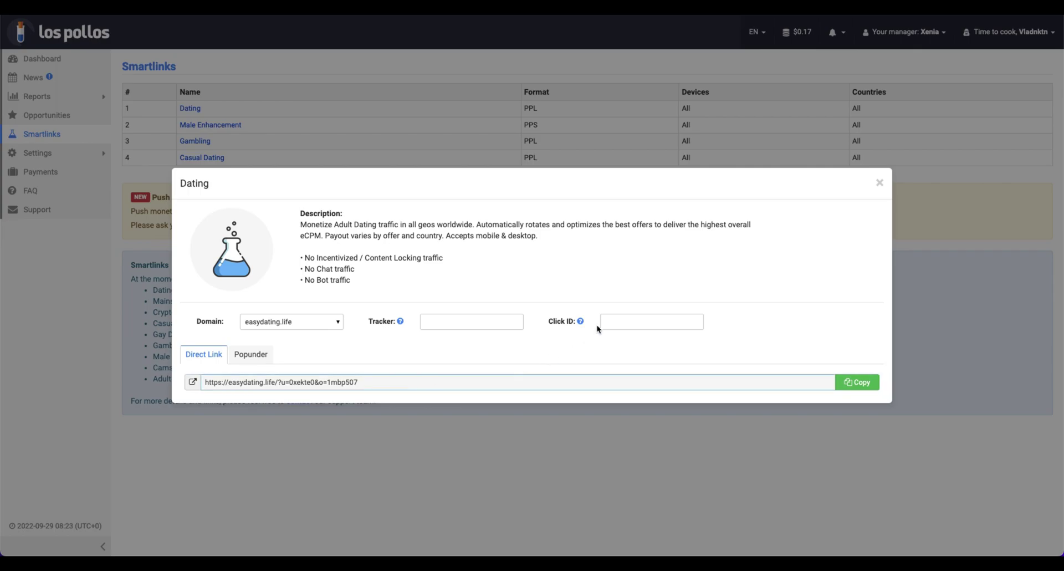
click(619, 318)
text({)
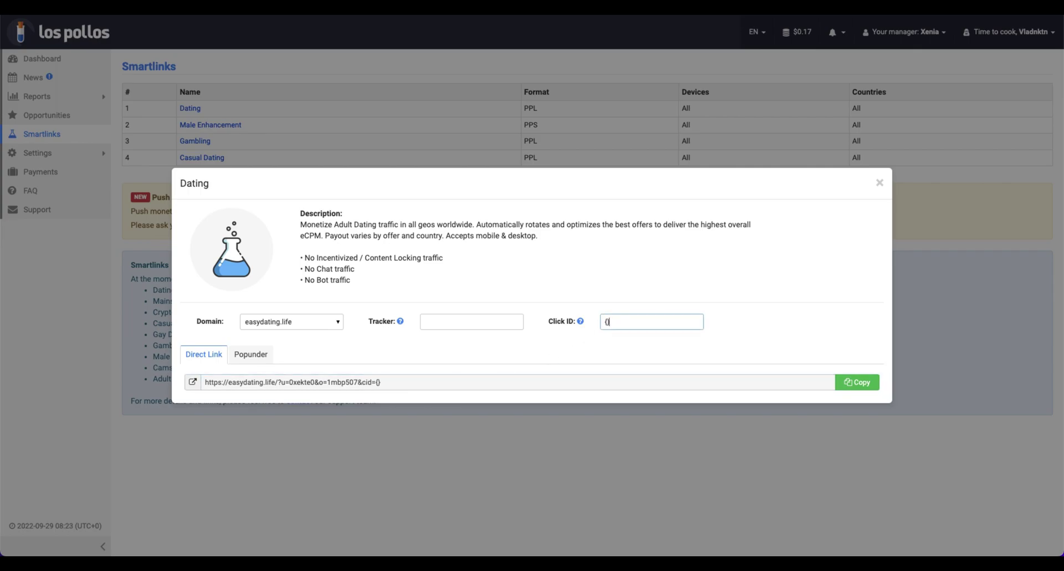
text(click_id)
click(855, 383)
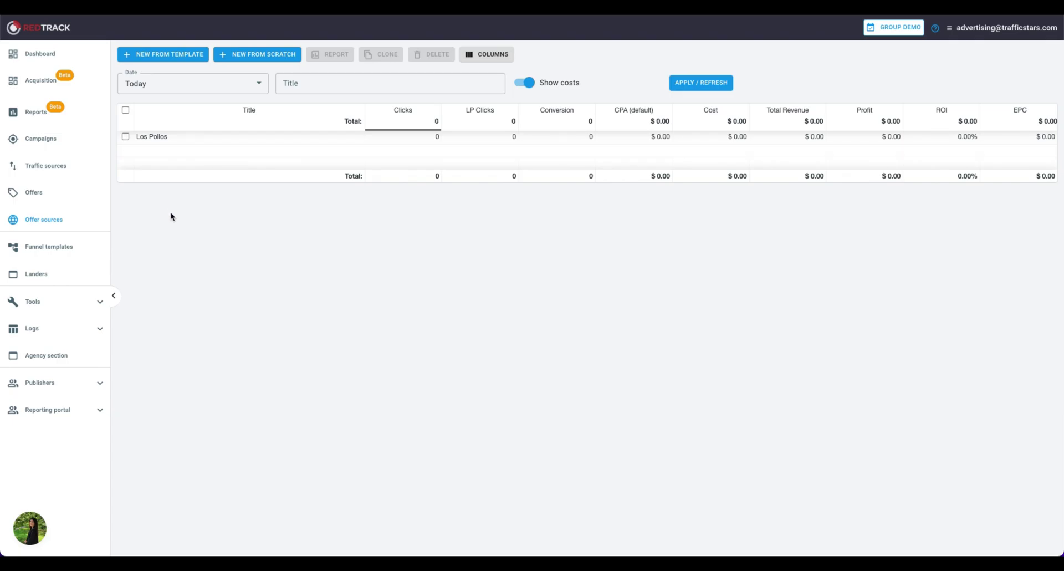
Step: Create a new offer named Dating Smartlink, using the copied Los Pollos direct link as its URL
click(58, 193)
click(136, 54)
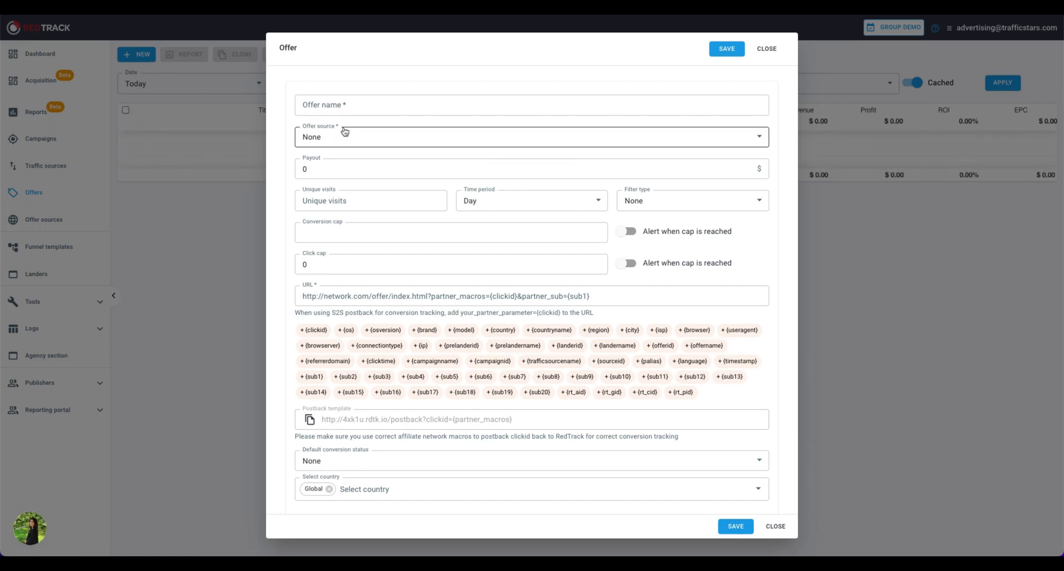
click(333, 302)
key(ctrl+v)
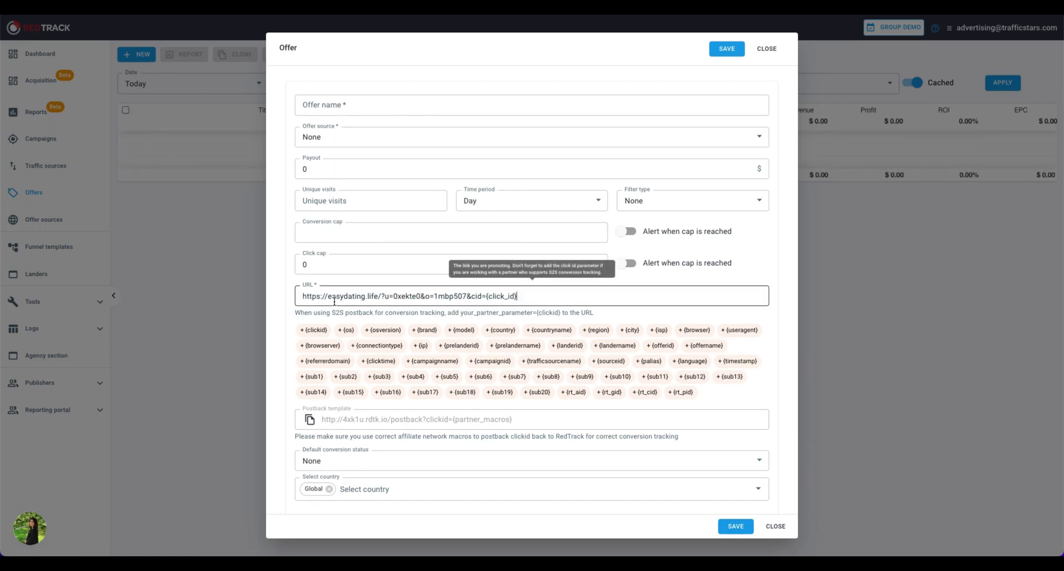
click(343, 103)
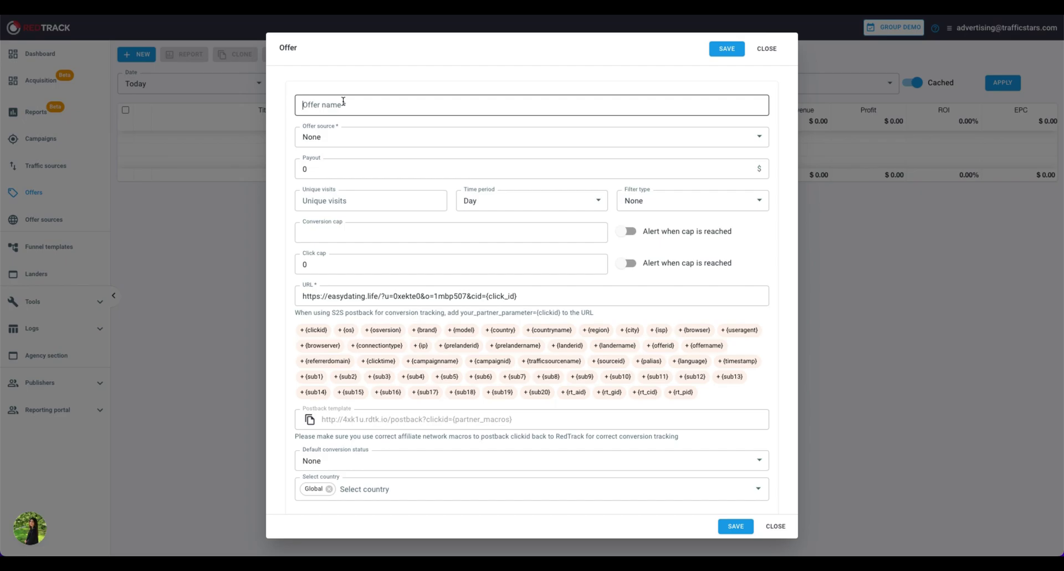
text(Dating Smartlink)
Step: Assign Los Pollos as the offer source and save the offer
scroll(382, 132, down, 1)
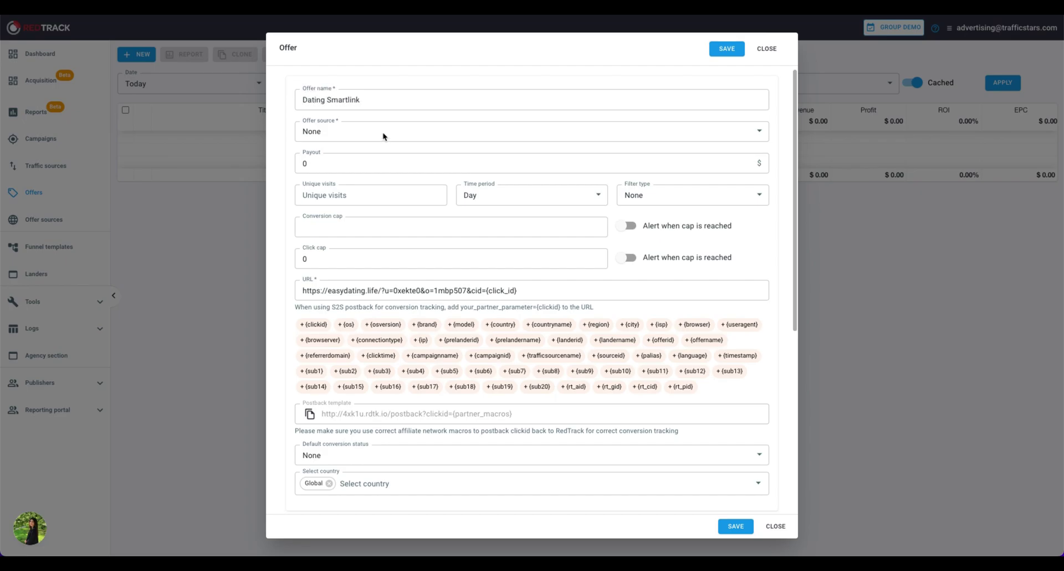
click(376, 133)
click(376, 120)
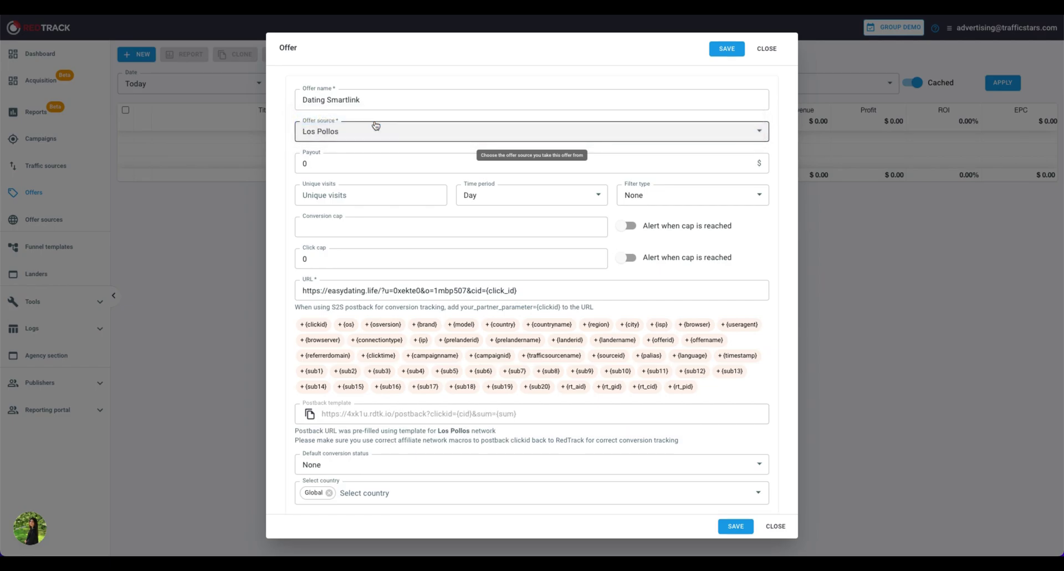
scroll(376, 125, down, 5)
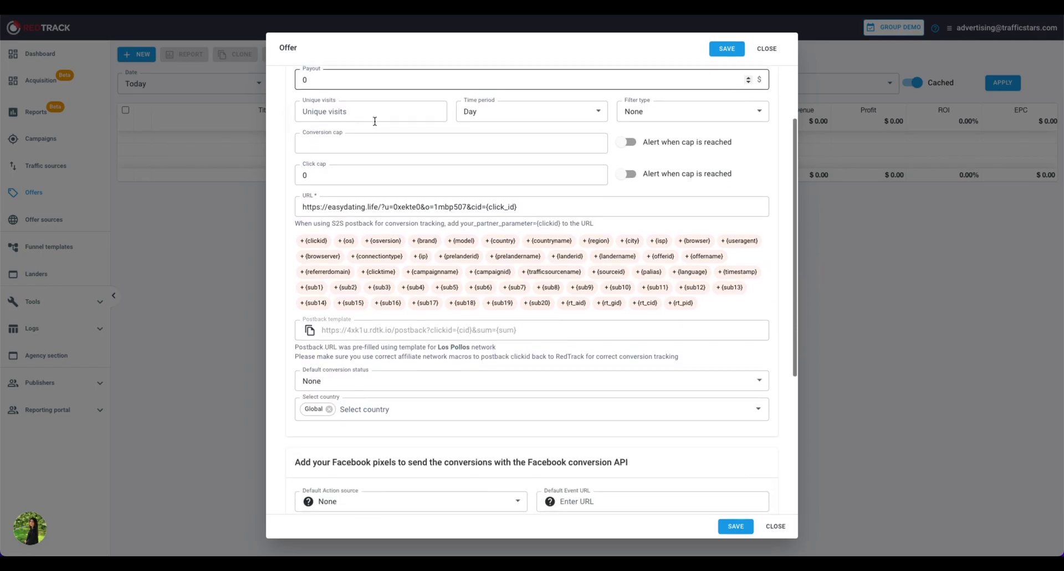
scroll(375, 121, down, 7)
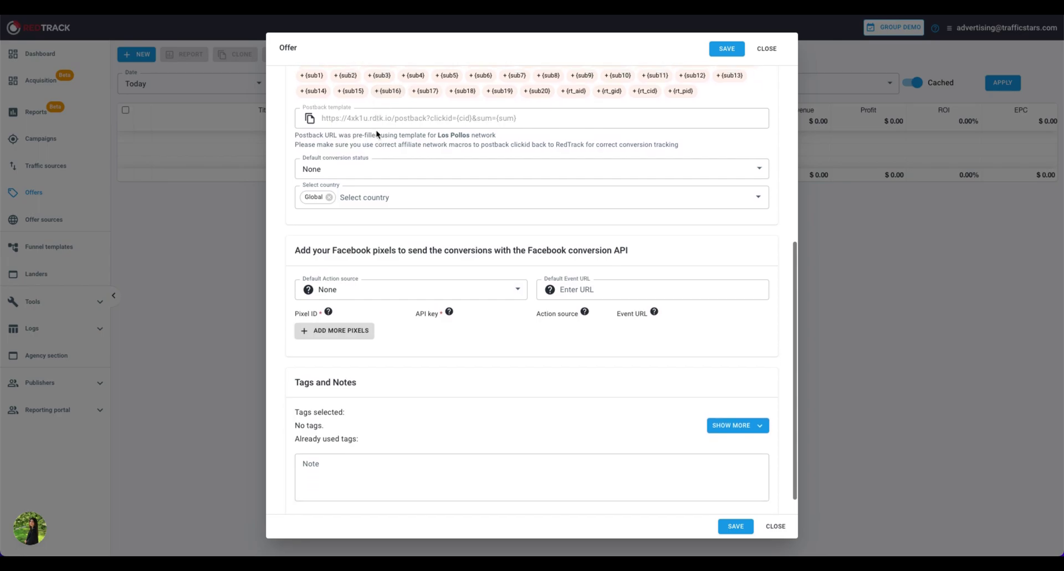
click(737, 526)
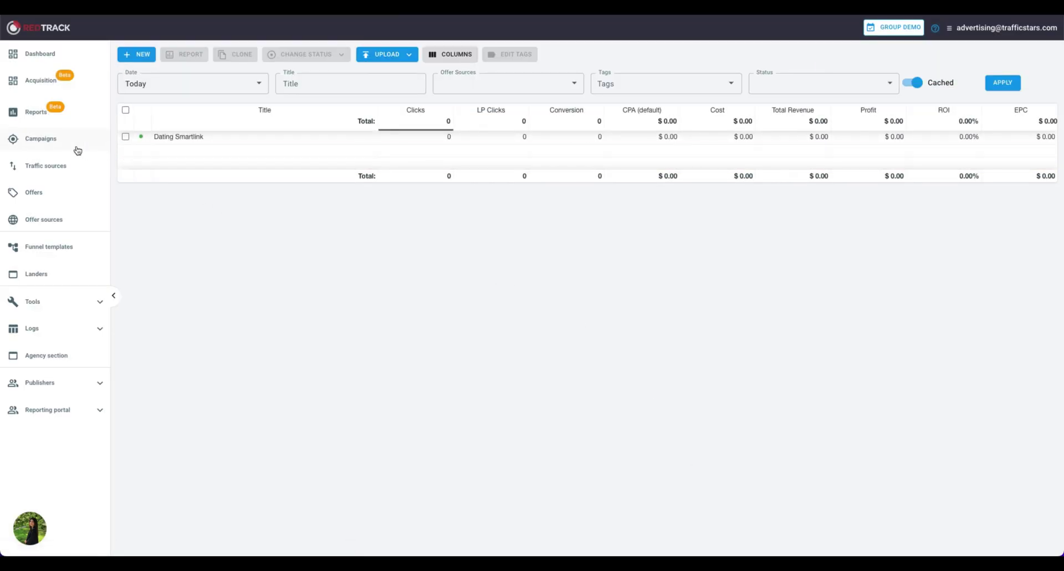
Step: Start a new campaign and name it "LP - dating"
click(72, 144)
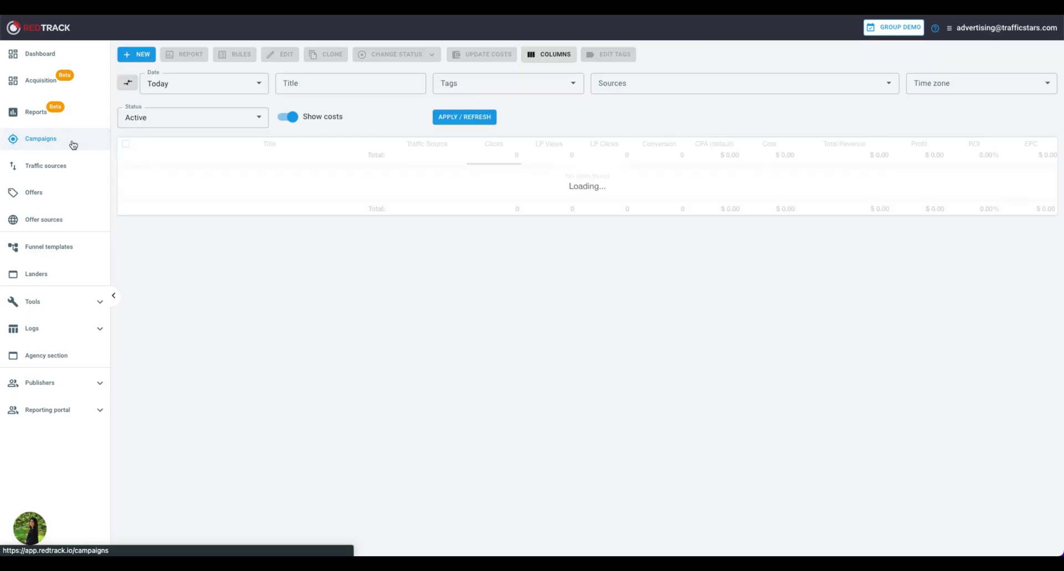
click(143, 56)
click(126, 173)
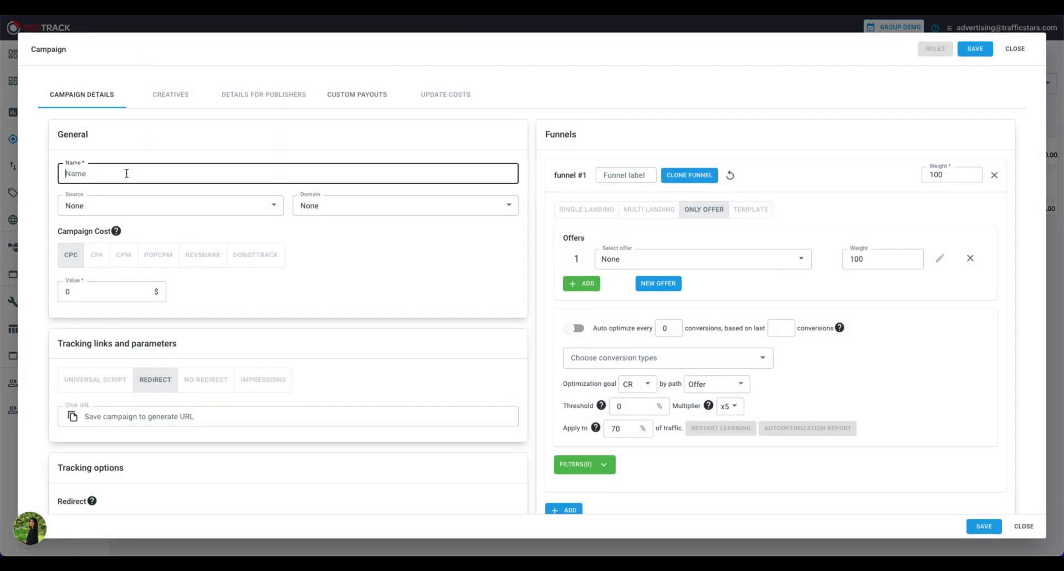
text(LP - dating)
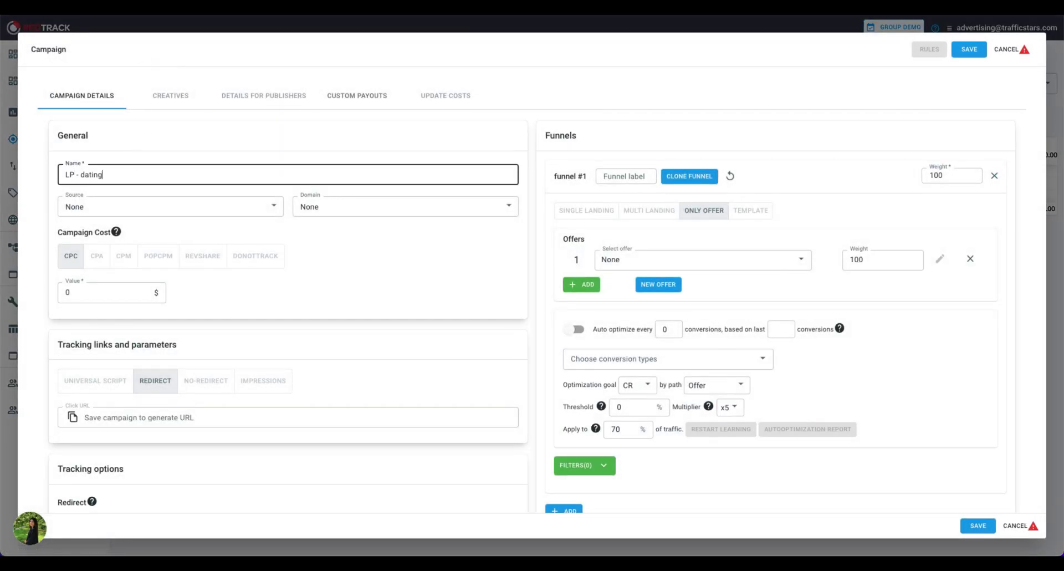
Step: Choose TrafficStars as the campaign's source and set its CPC cost value to 0.1 $
click(119, 210)
click(118, 219)
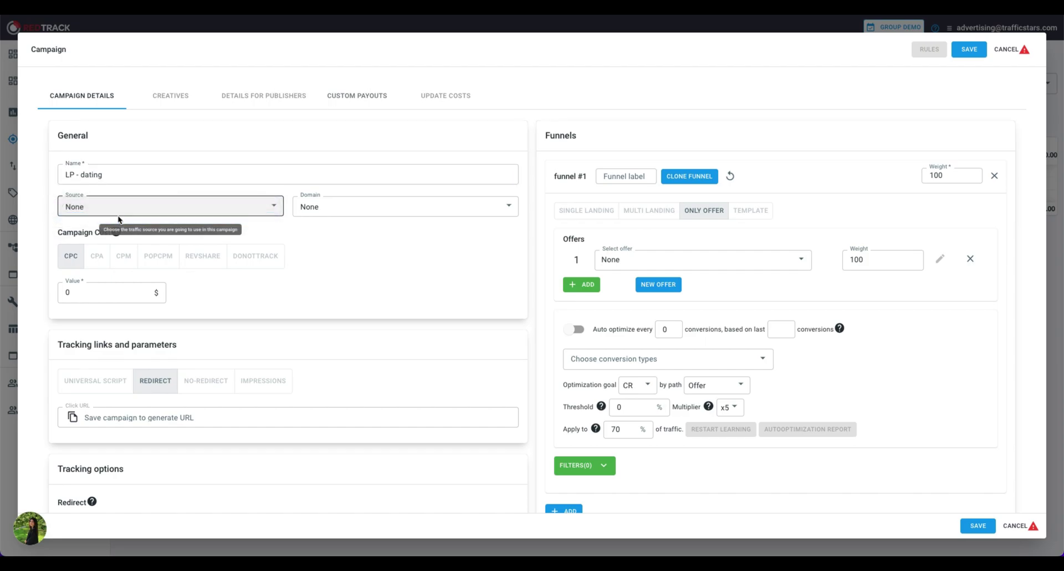
click(345, 214)
click(345, 215)
scroll(235, 231, down, 1)
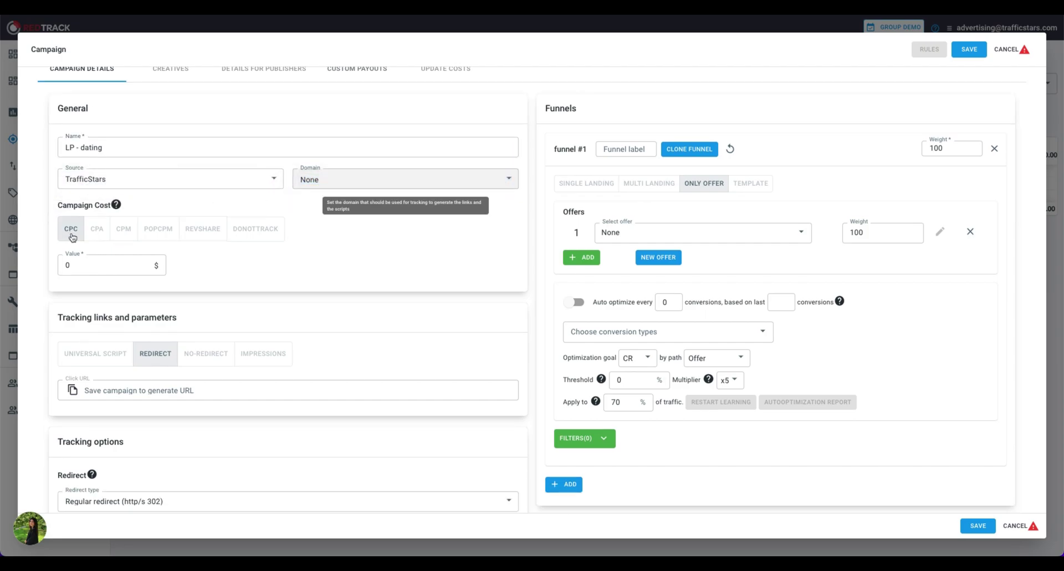
click(95, 262)
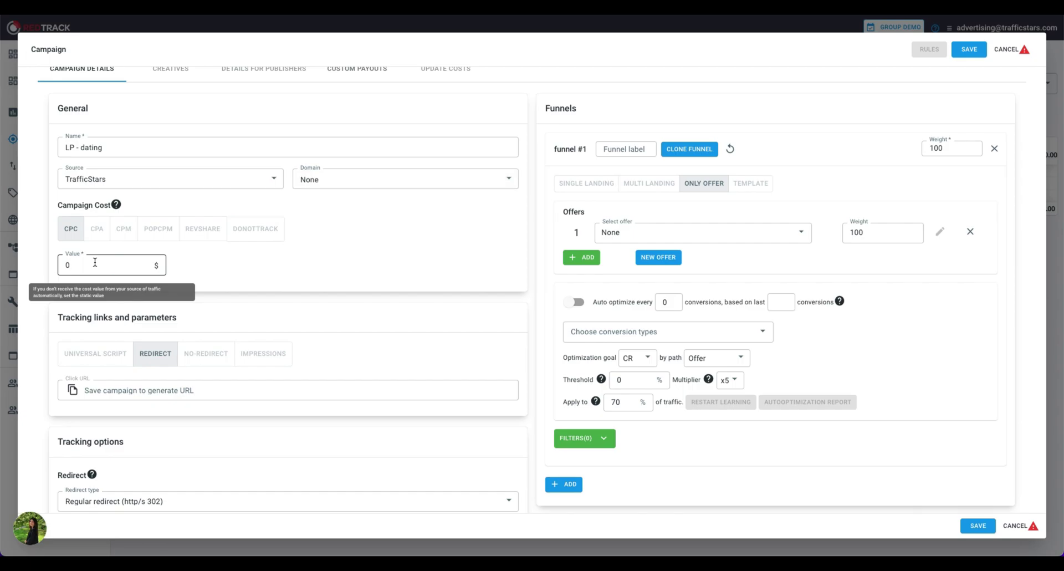
text(.1)
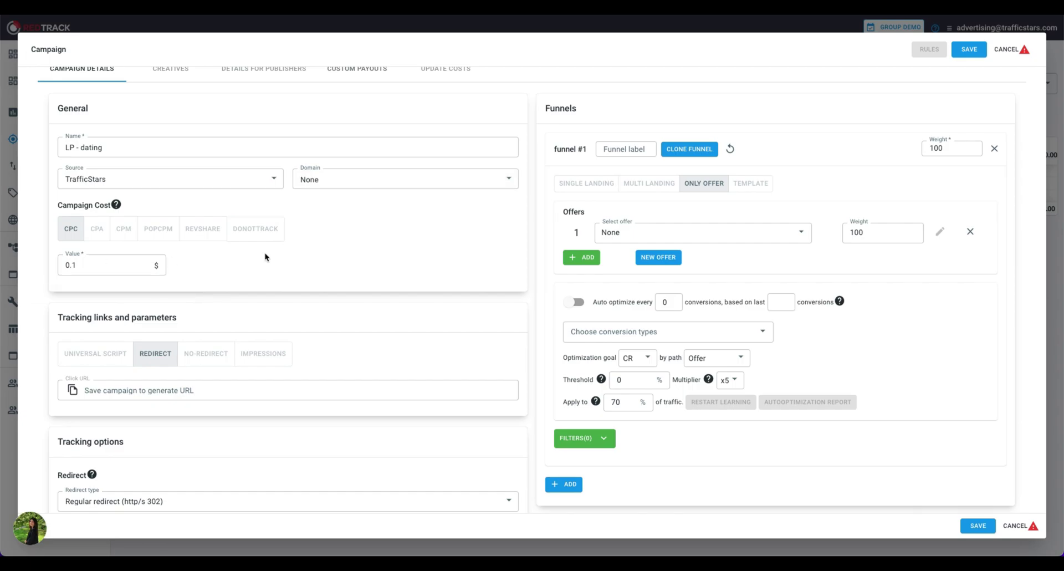
Step: Look through the Single Landing, Multi Landing and Template funnel types, and return funnel #1 to Only Offer
scroll(269, 258, down, 1)
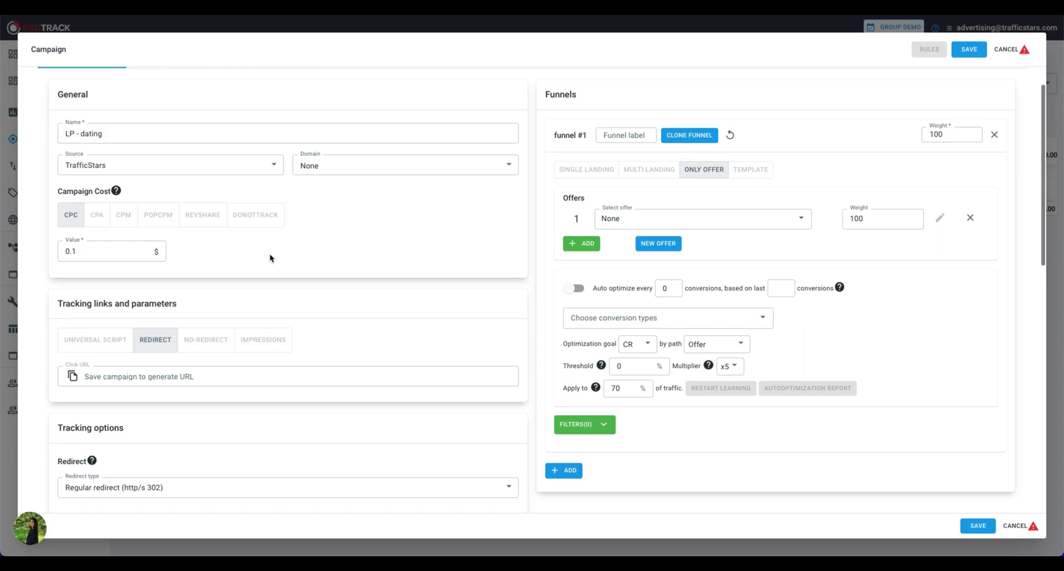
scroll(269, 258, up, 1)
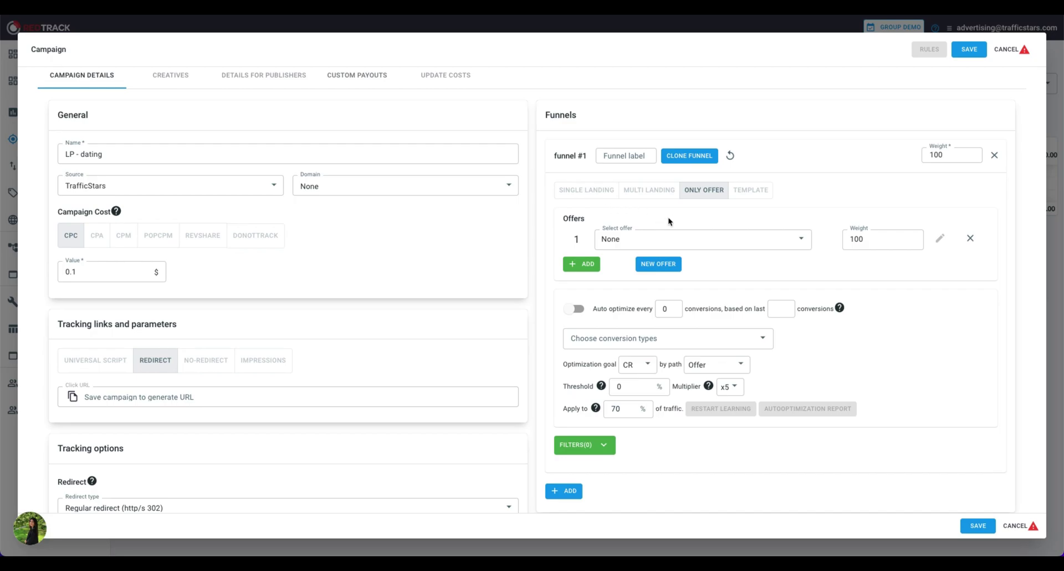
click(587, 191)
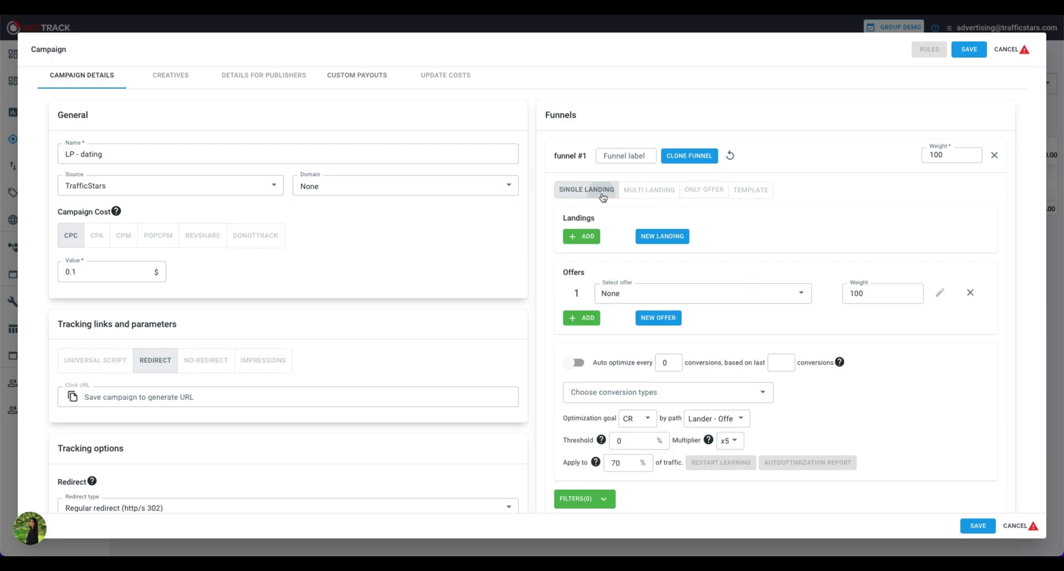
click(650, 193)
click(690, 193)
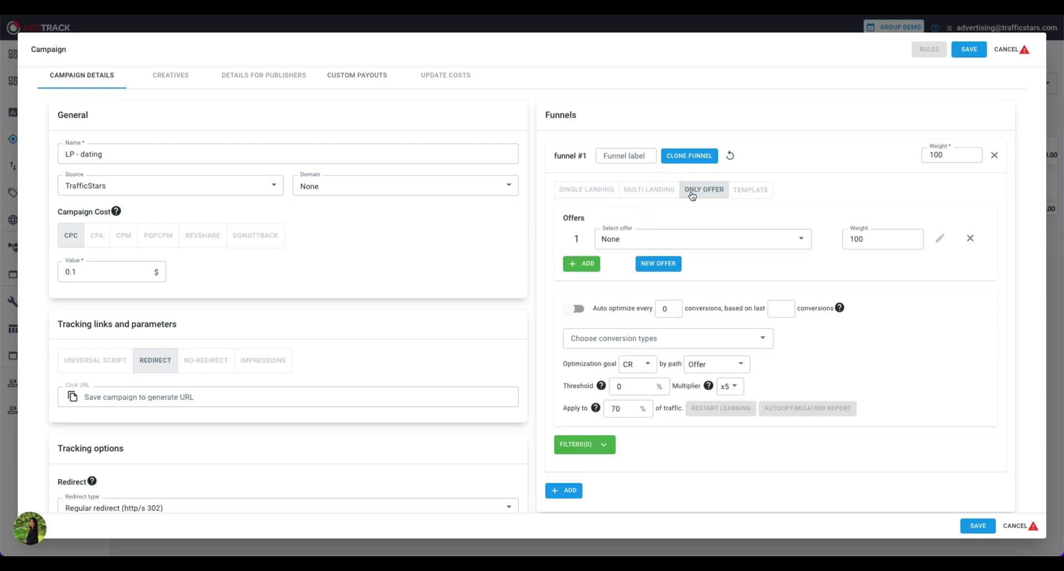
click(751, 191)
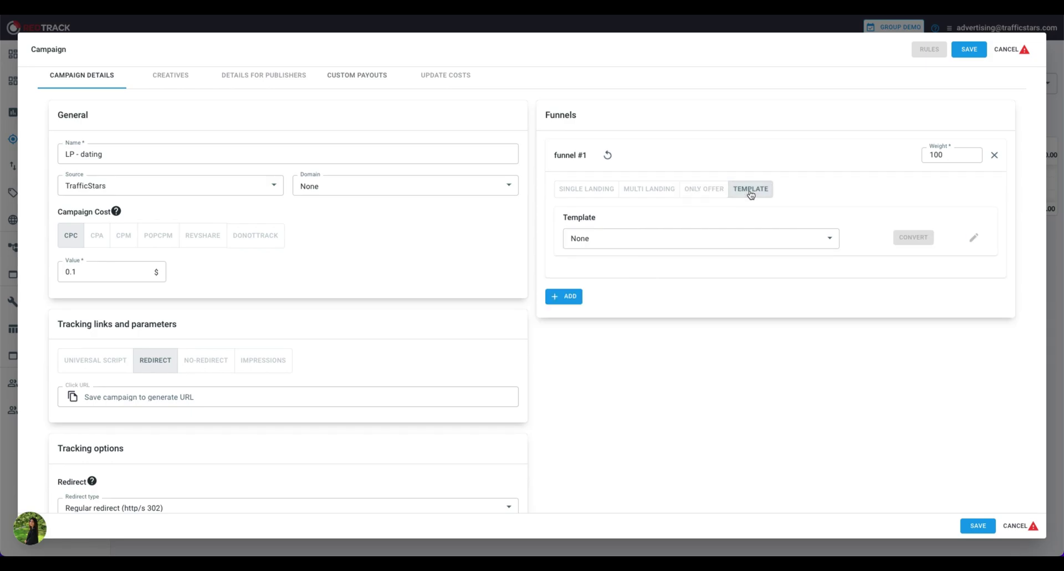
click(705, 193)
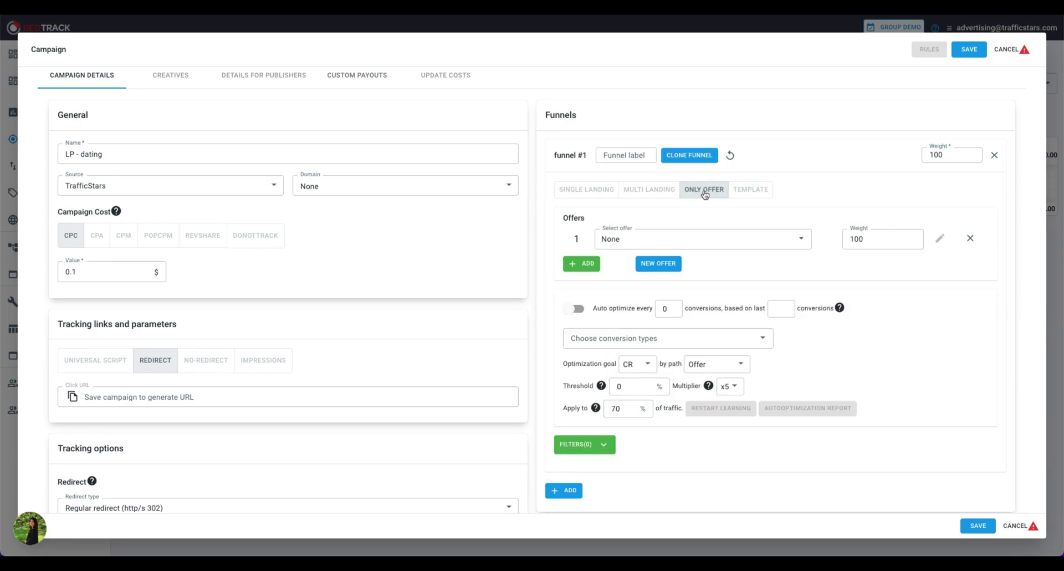
Step: Select Dating Smartlink as the offer in funnel #1
click(694, 231)
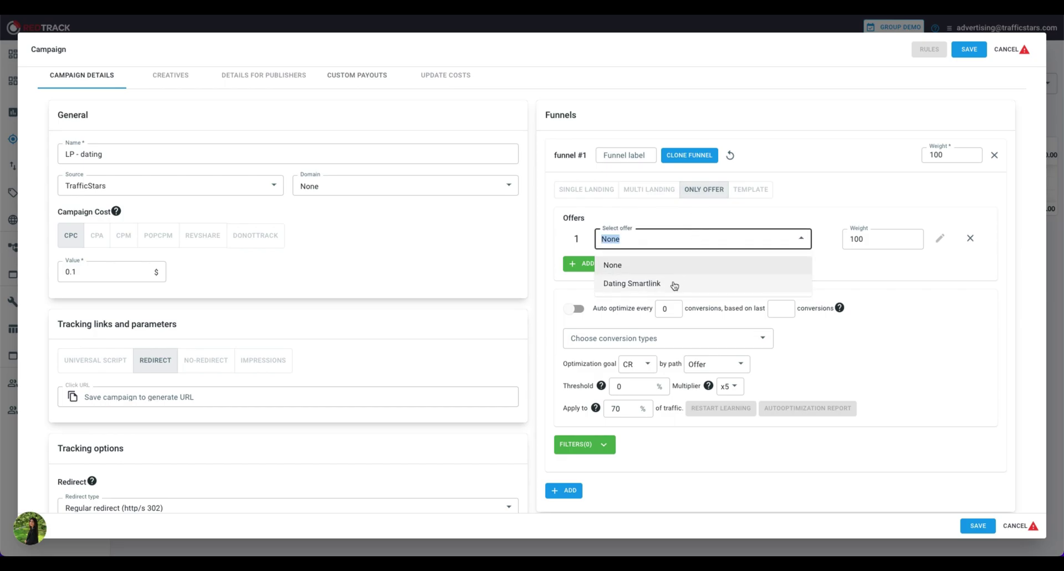
click(674, 284)
scroll(706, 218, down, 3)
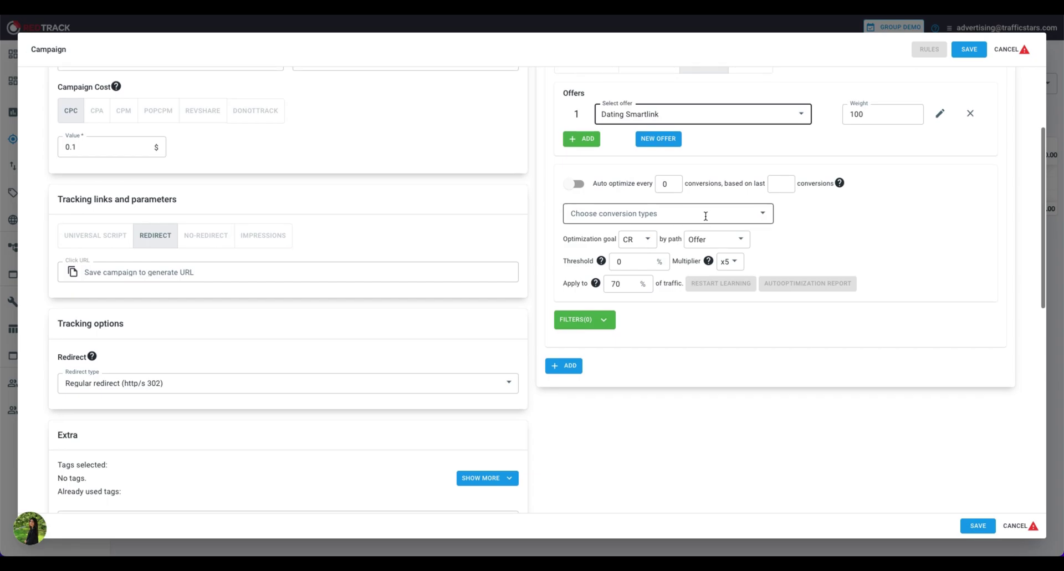
click(578, 185)
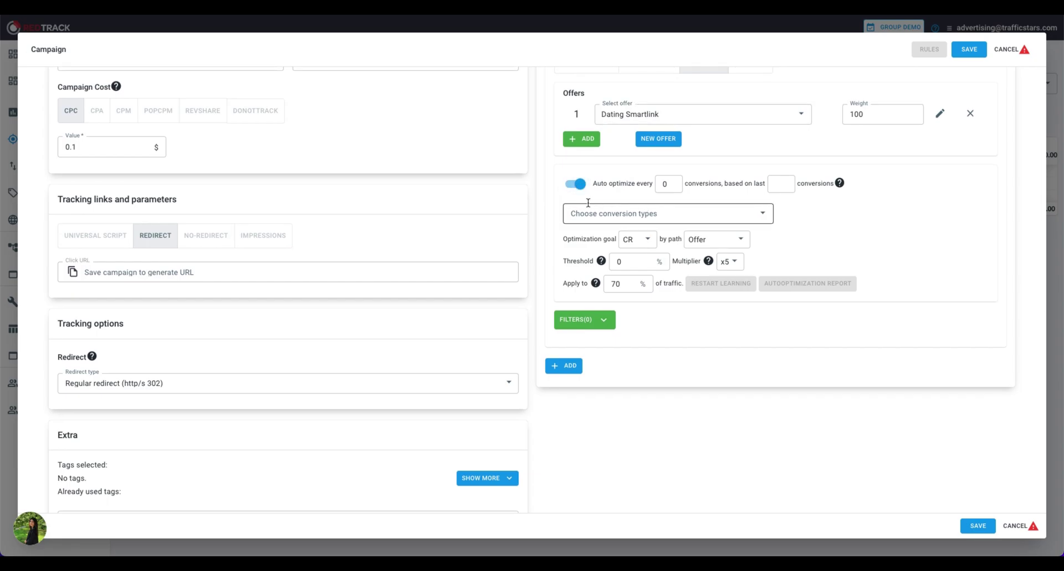
click(588, 206)
click(580, 187)
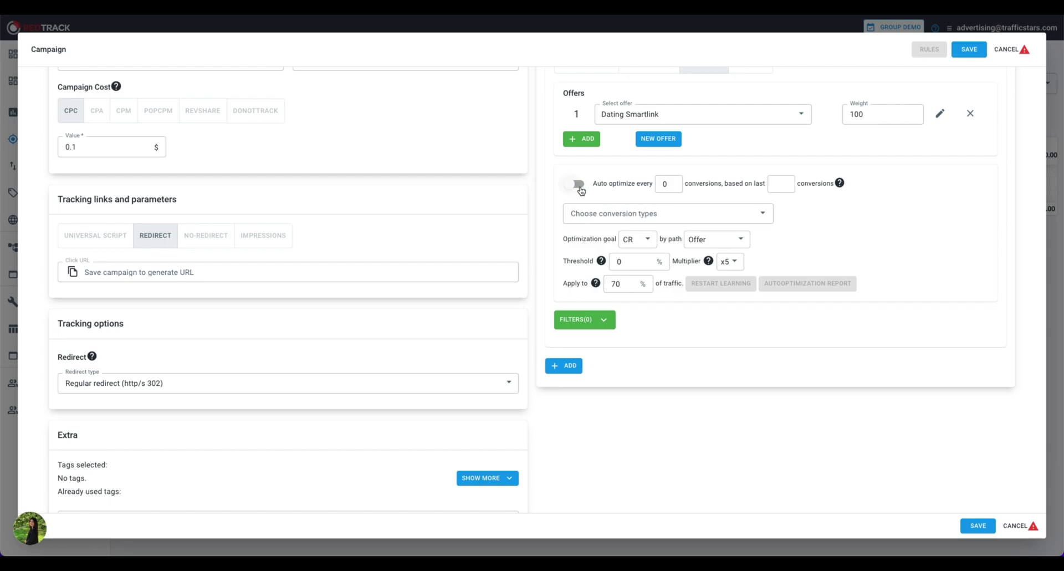
Step: Review the remaining tracking options and the TrafficStars S2S postback, and save the campaign
scroll(541, 219, down, 5)
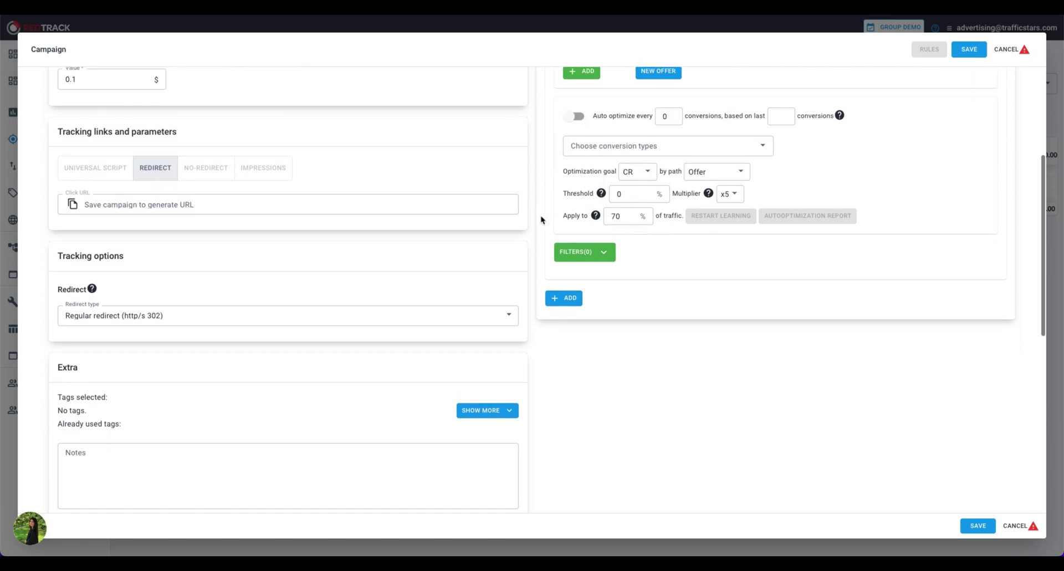
scroll(541, 219, down, 4)
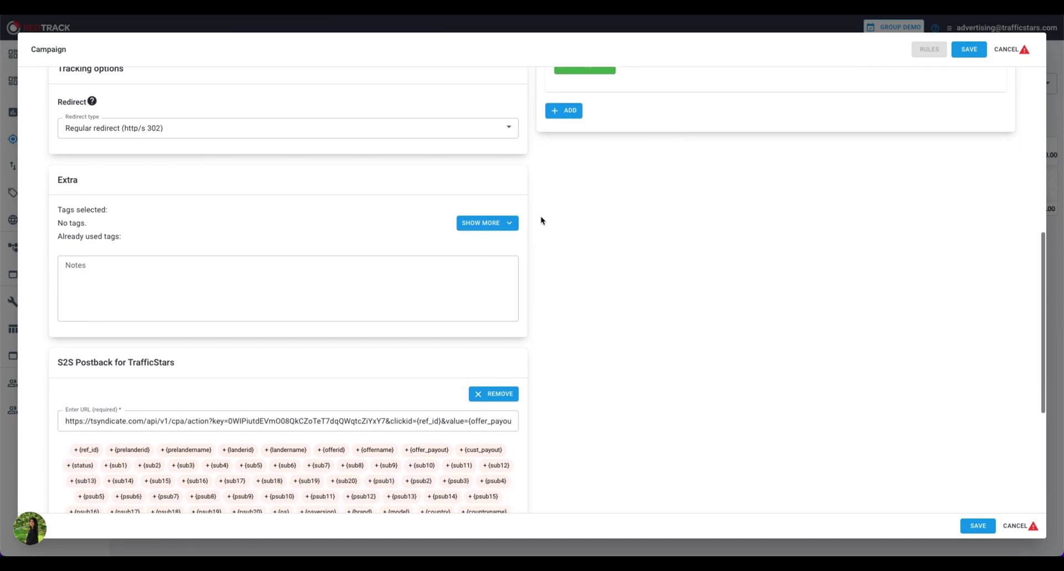
click(977, 525)
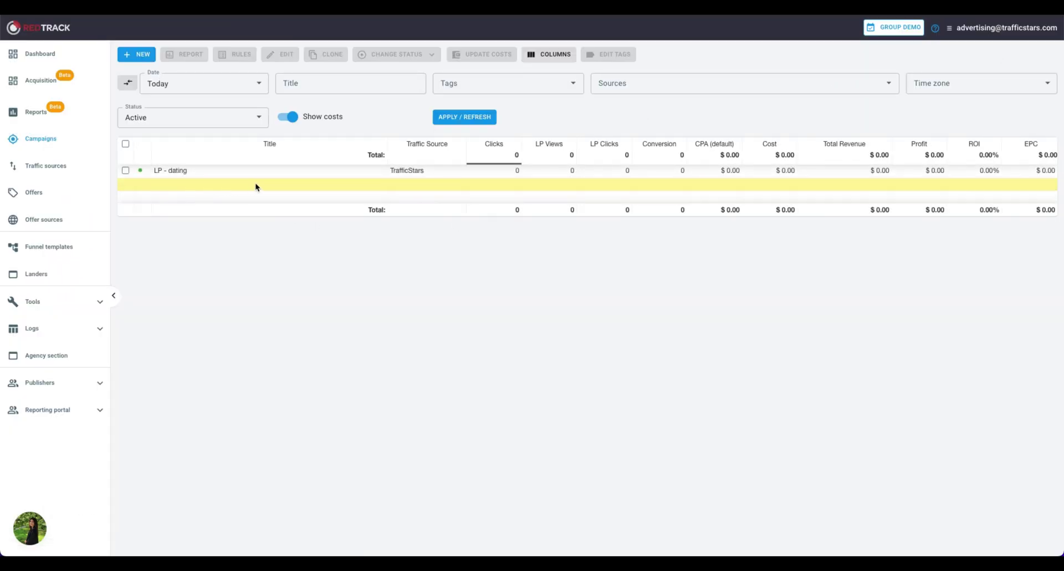
Step: Switch to TrafficStars and start a new campaign named "LP - Dating" with the Popunder ad format
click(379, 173)
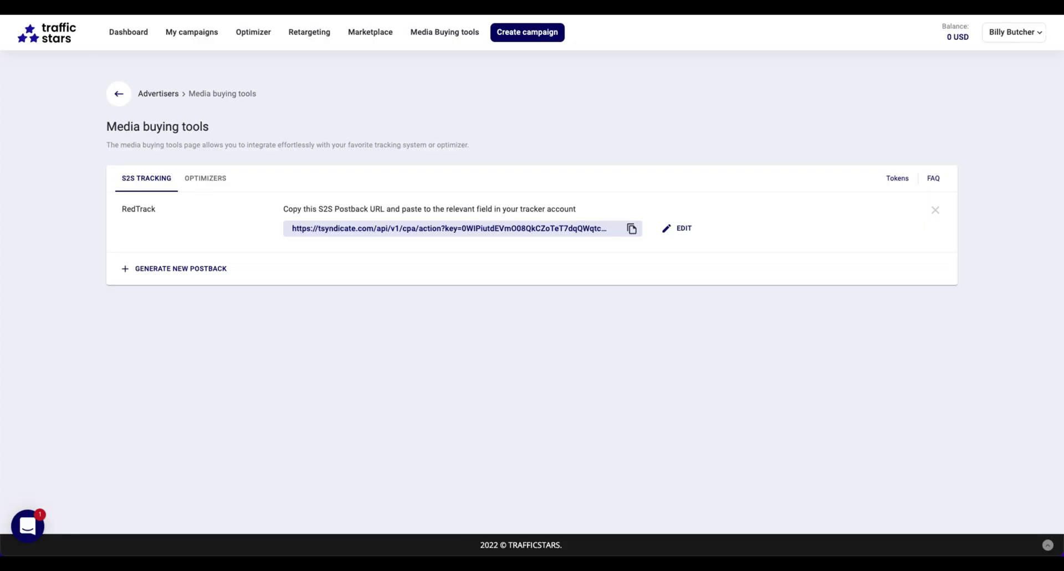
click(512, 30)
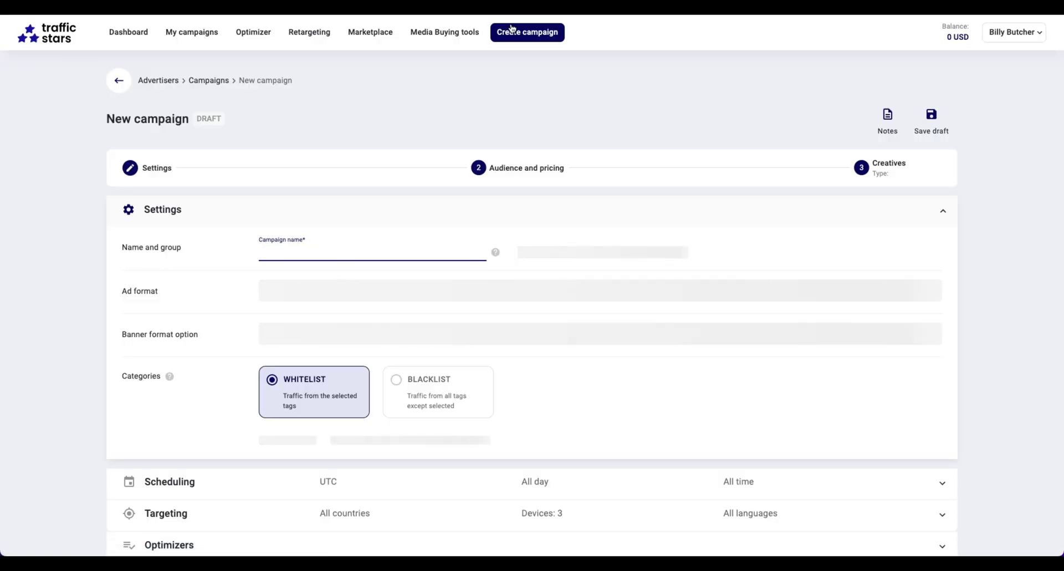
scroll(401, 109, down, 3)
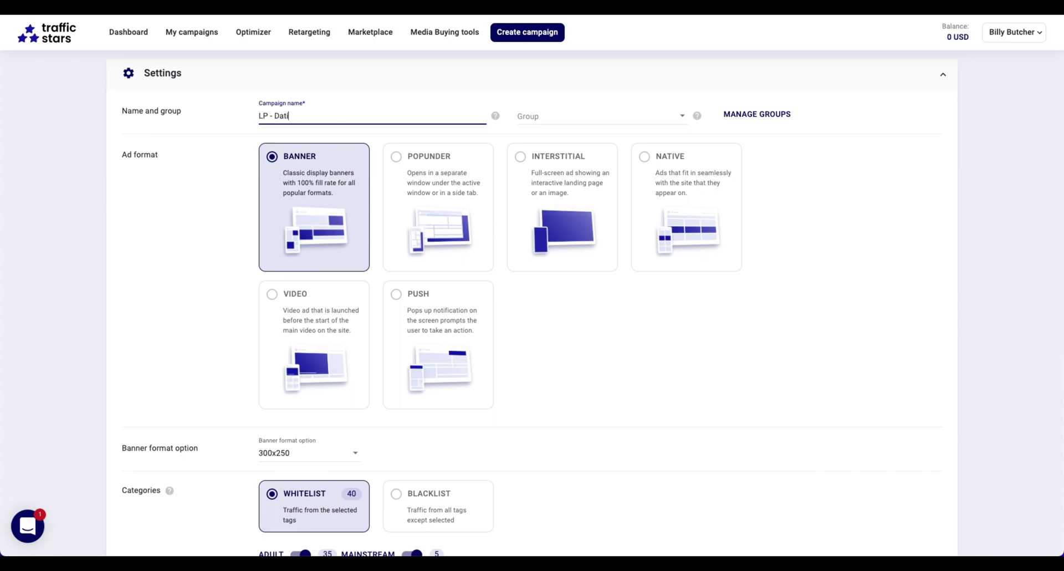
text(ng)
click(398, 158)
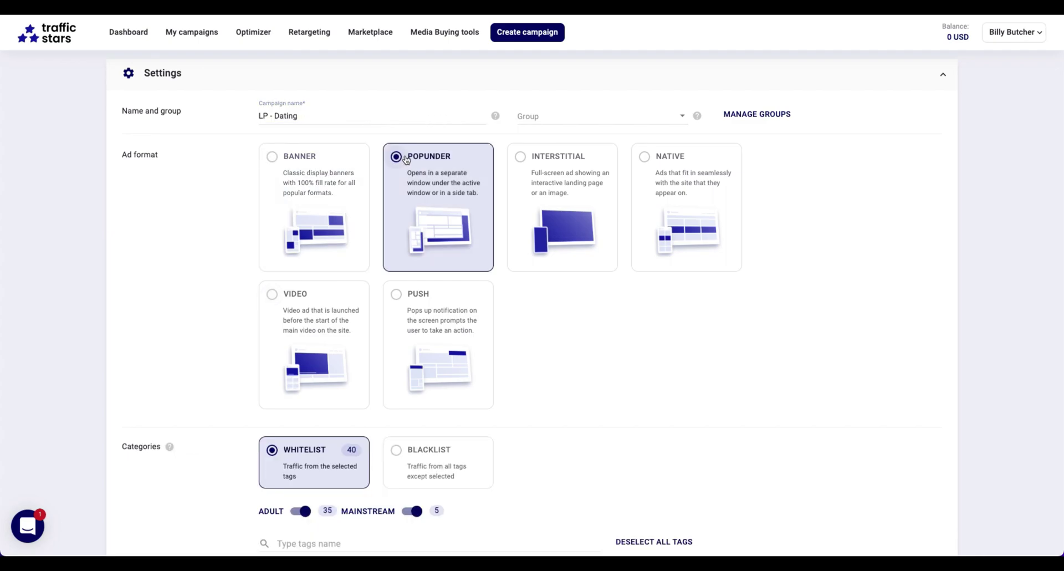
Step: Limit the campaign's country targeting to the United States
scroll(377, 233, down, 7)
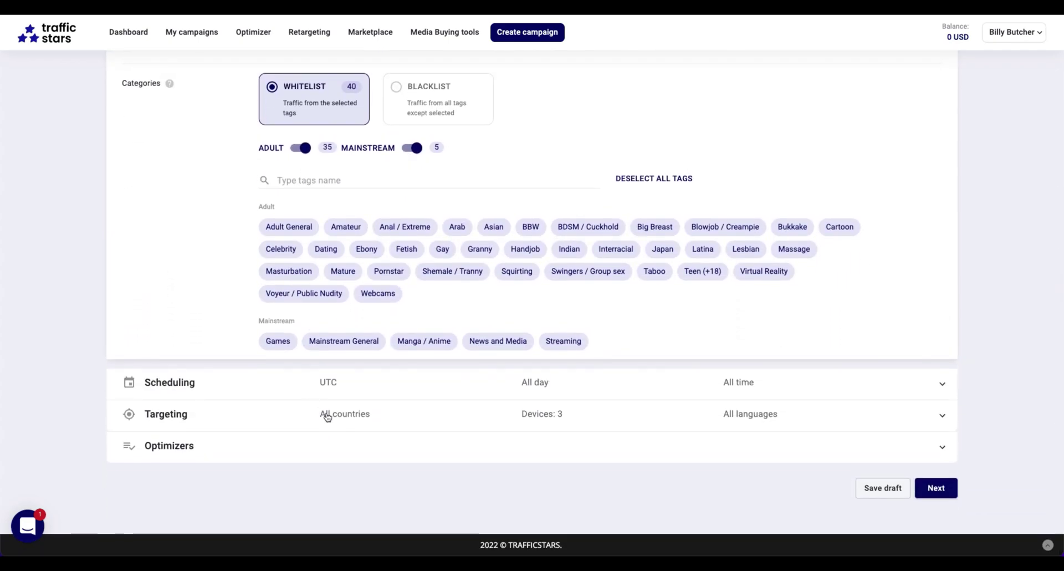
click(327, 417)
scroll(330, 392, down, 3)
click(319, 245)
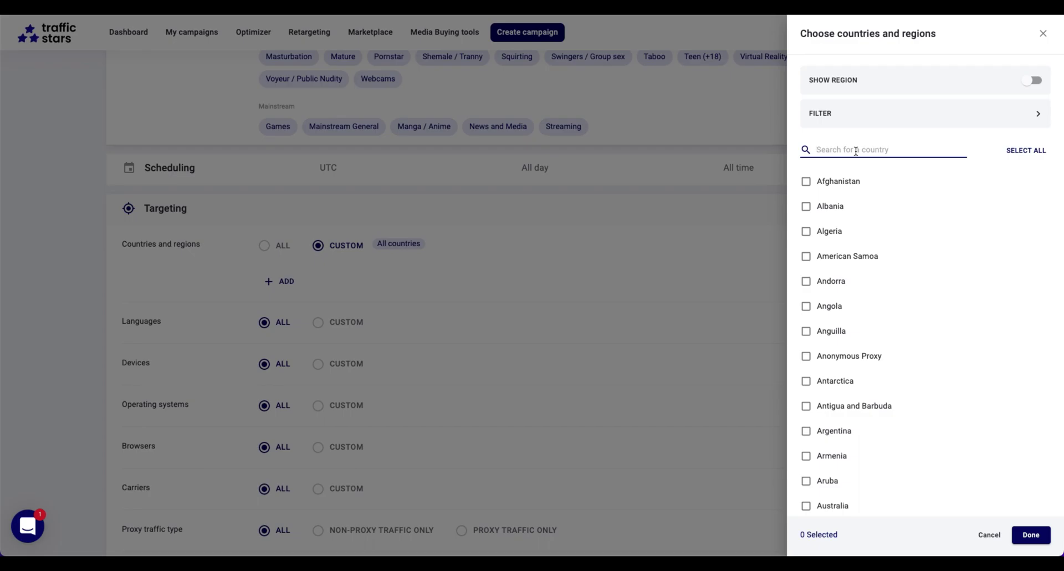
text(us)
click(806, 181)
click(1030, 534)
Step: Limit the campaign's device targeting to mobile by excluding desktop and tablet, and continue to the audience and pricing stage
click(318, 351)
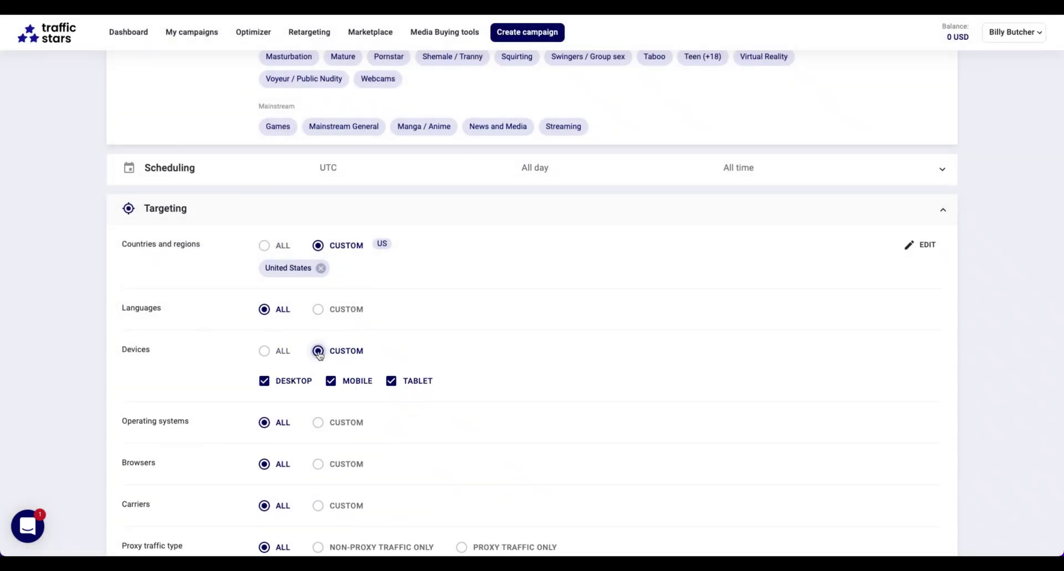
scroll(319, 352, down, 1)
click(392, 324)
click(264, 323)
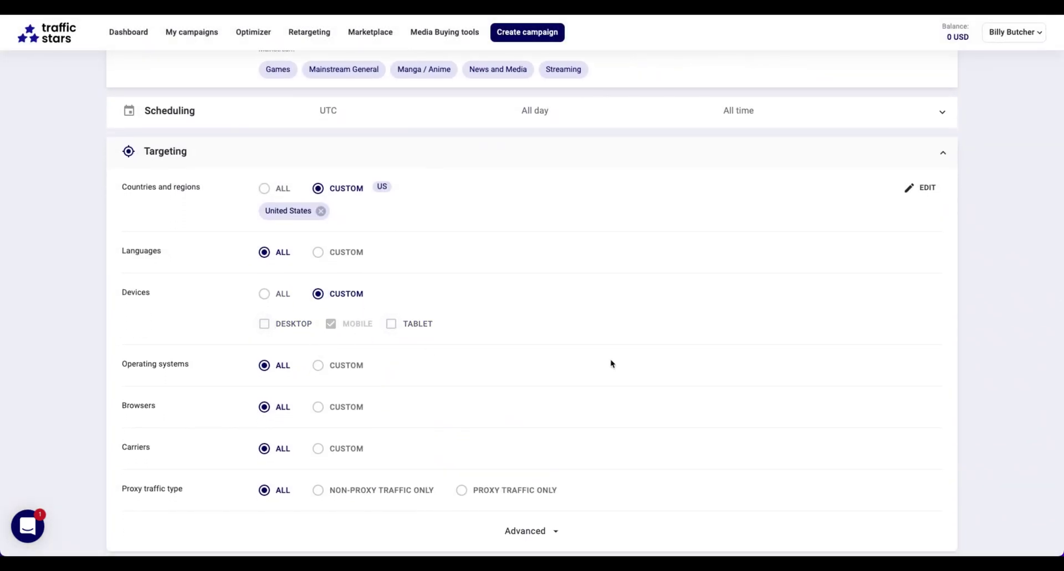
scroll(763, 440, down, 3)
click(929, 488)
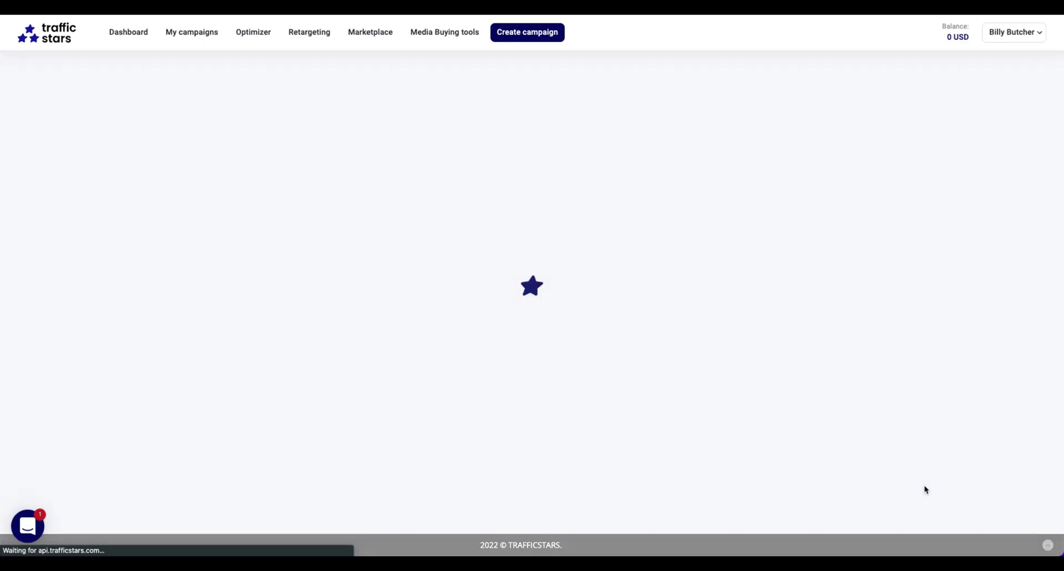
Step: Keep the RON audience, the recommended $1.75 CPM bid and the $100 daily budget, and continue to the creatives stage
scroll(765, 413, down, 3)
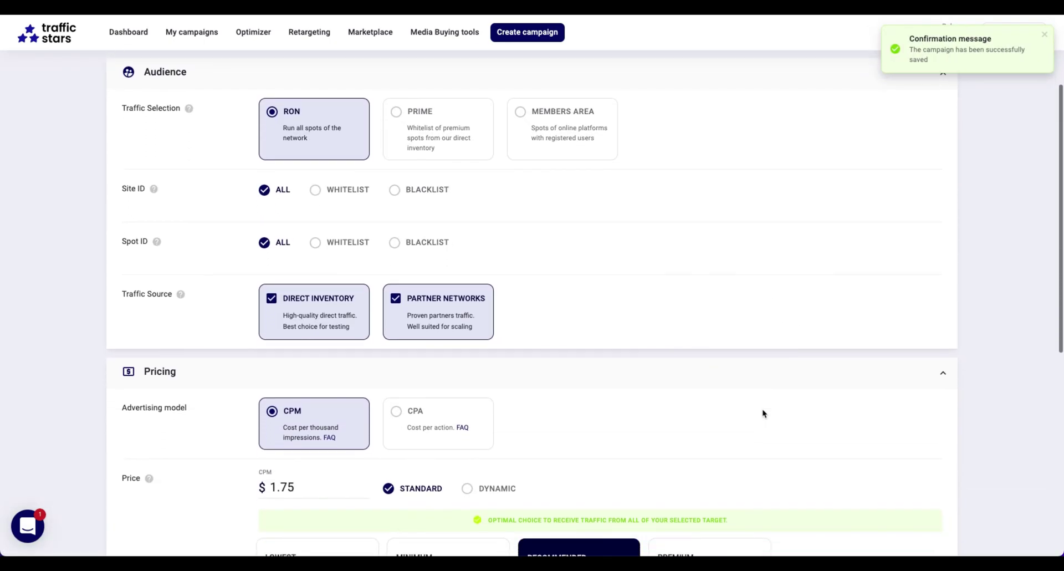
scroll(763, 414, down, 6)
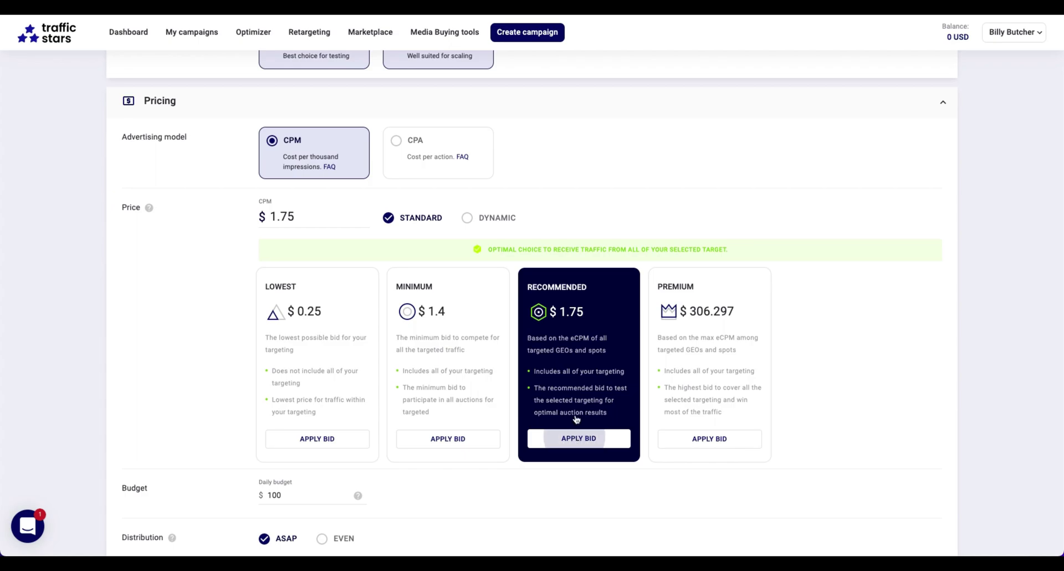
scroll(600, 176, down, 3)
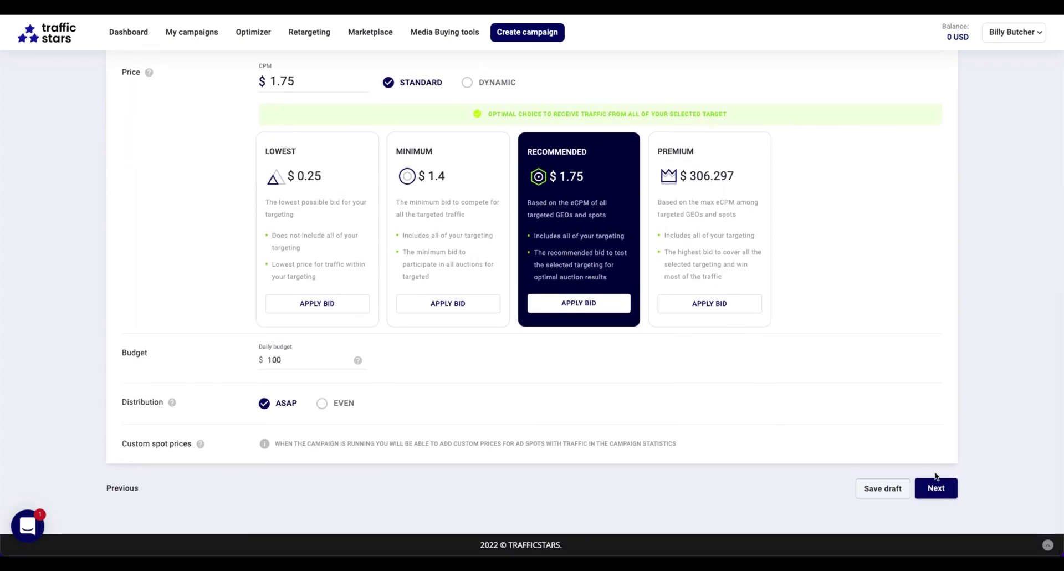
click(936, 486)
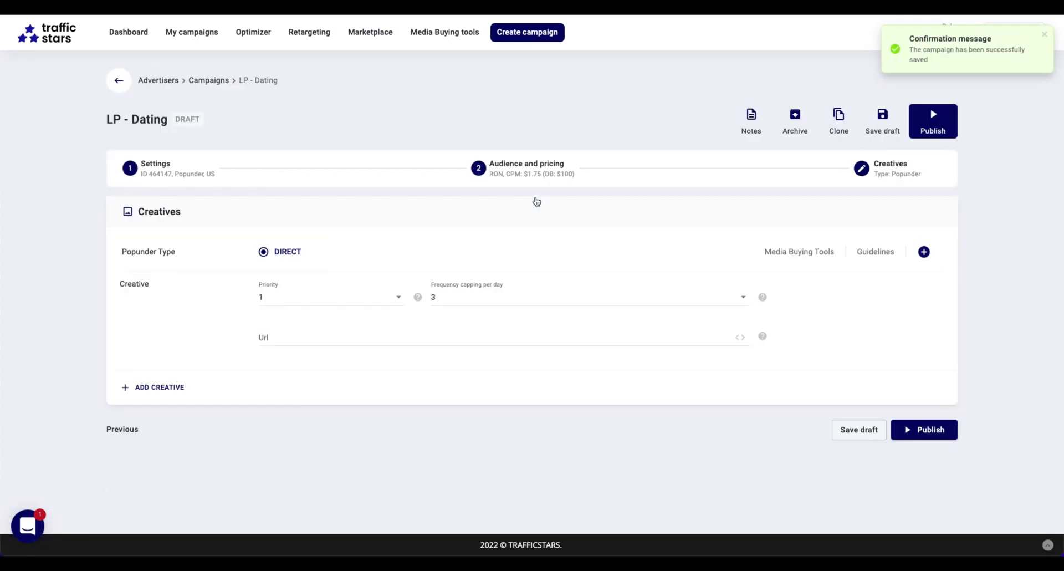
Step: Paste the RedTrack tracking link with its macros as the popunder creative's URL, publish the campaign and proceed to the campaign list
click(347, 339)
key(ctrl+v)
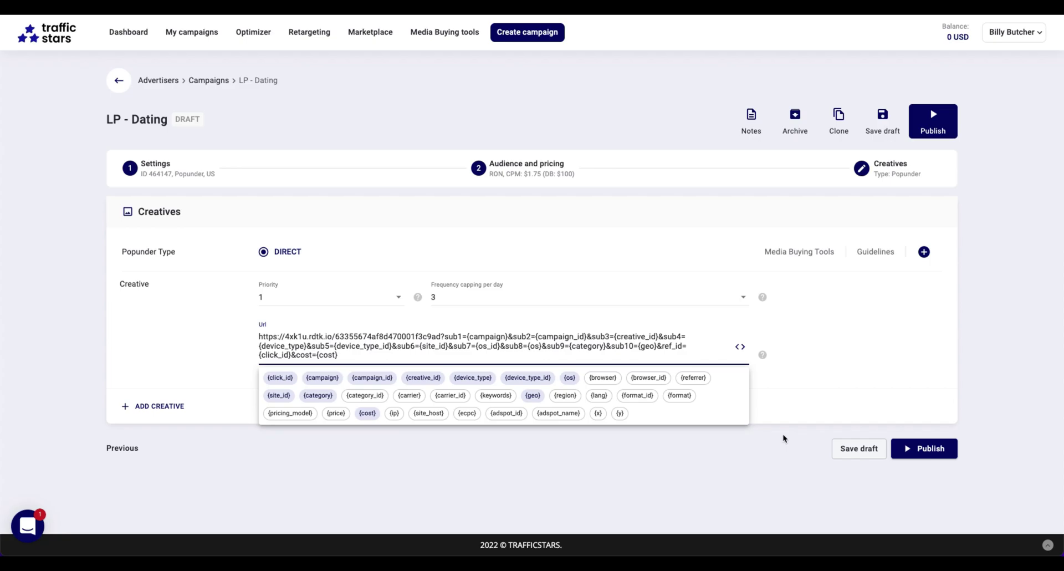
click(912, 448)
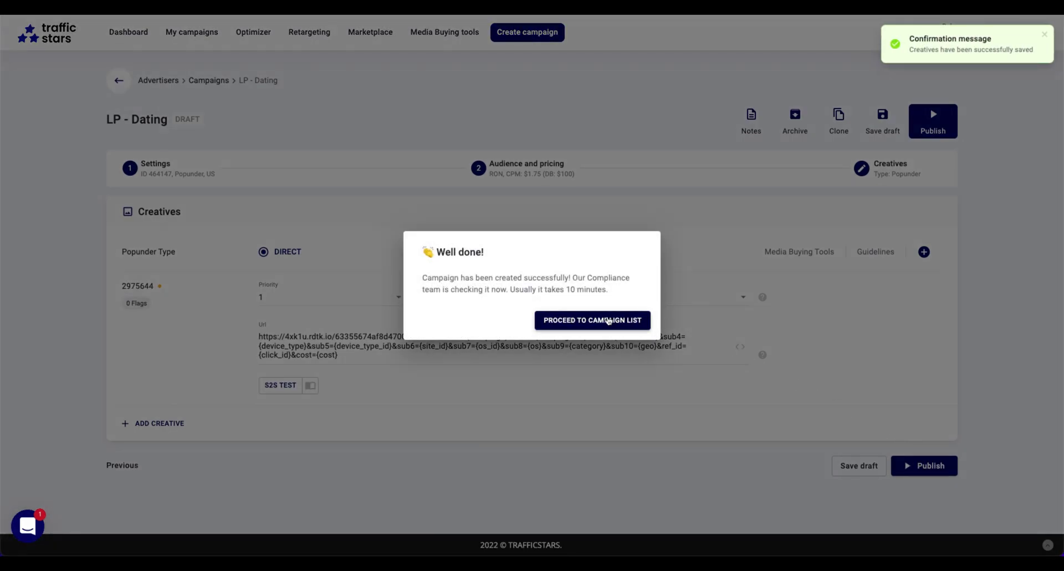
click(606, 320)
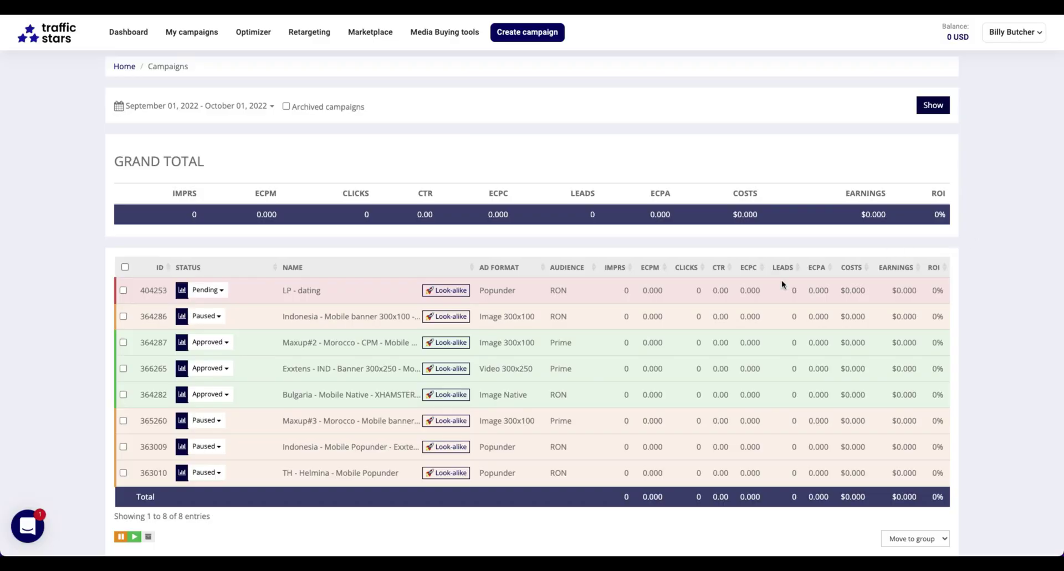